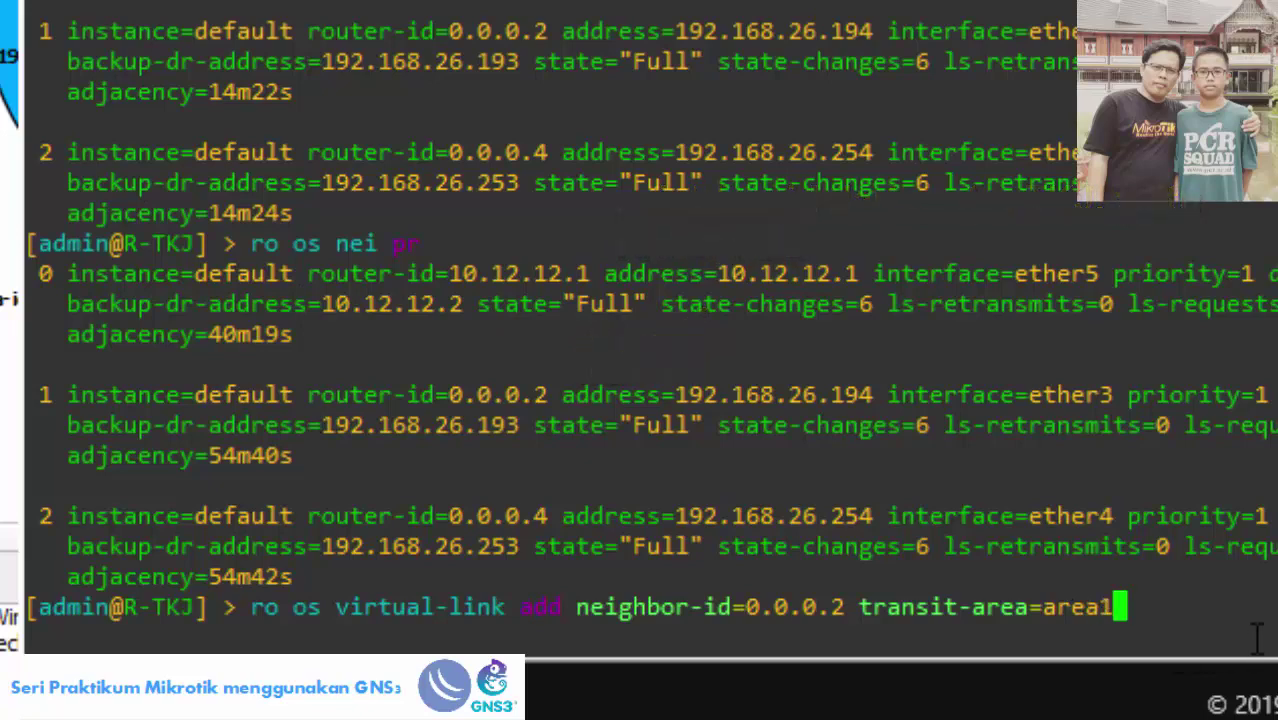
# Step: On R-TKJ, add an OSPF virtual link to neighbor ID 0.0.0.2 through transit area area1, and print the virtual links
pyautogui.press('Return')
pyautogui.write('ro ')
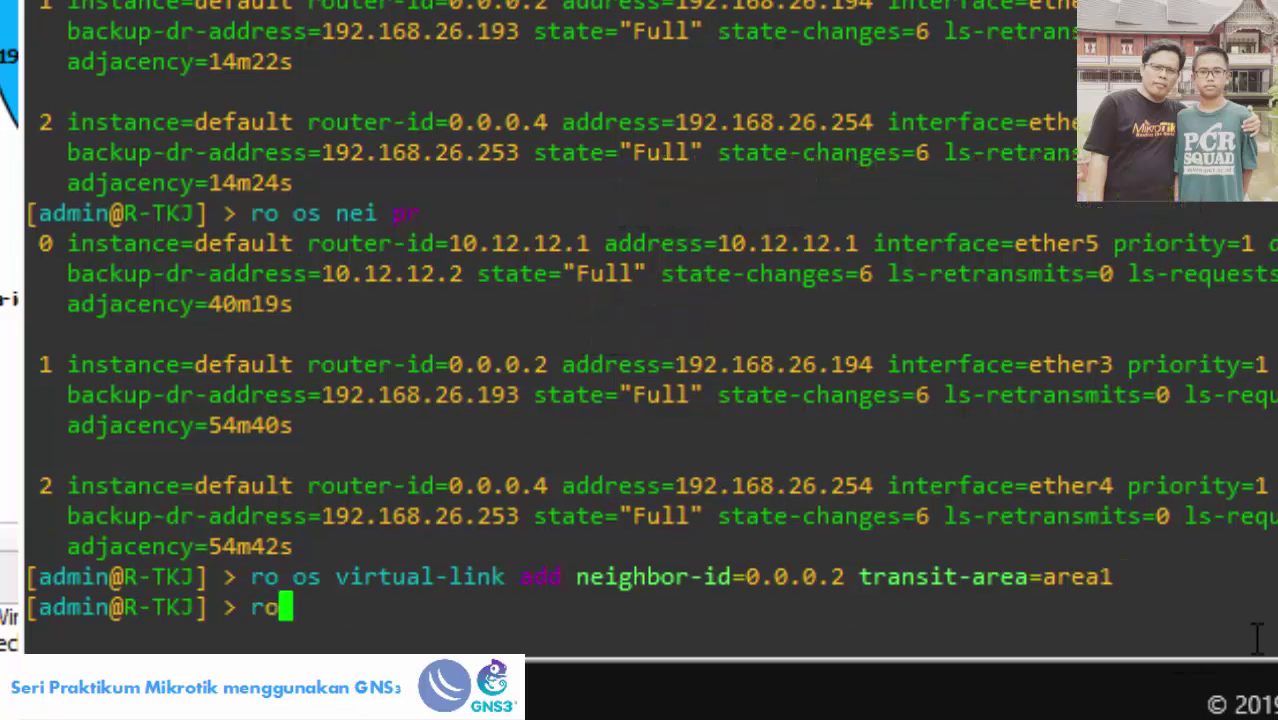
pyautogui.write('os vi')
pyautogui.press('Tab')
pyautogui.write('pr')
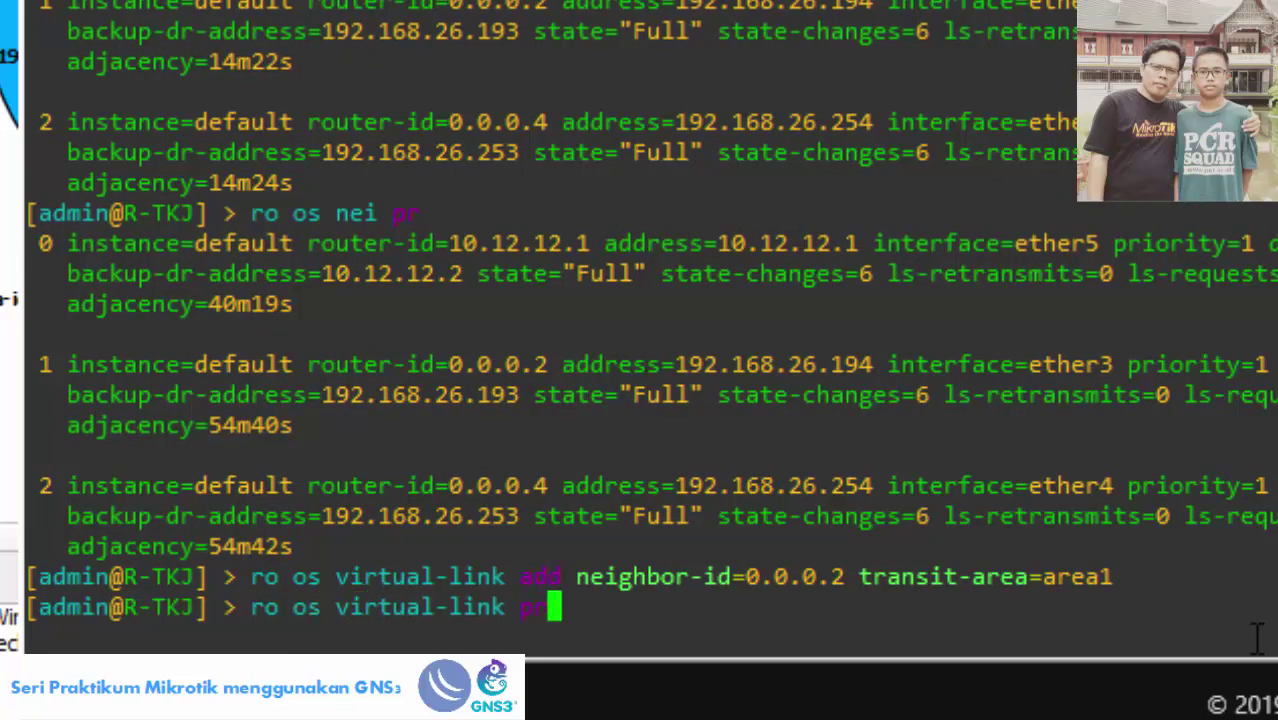
pyautogui.press('Return')
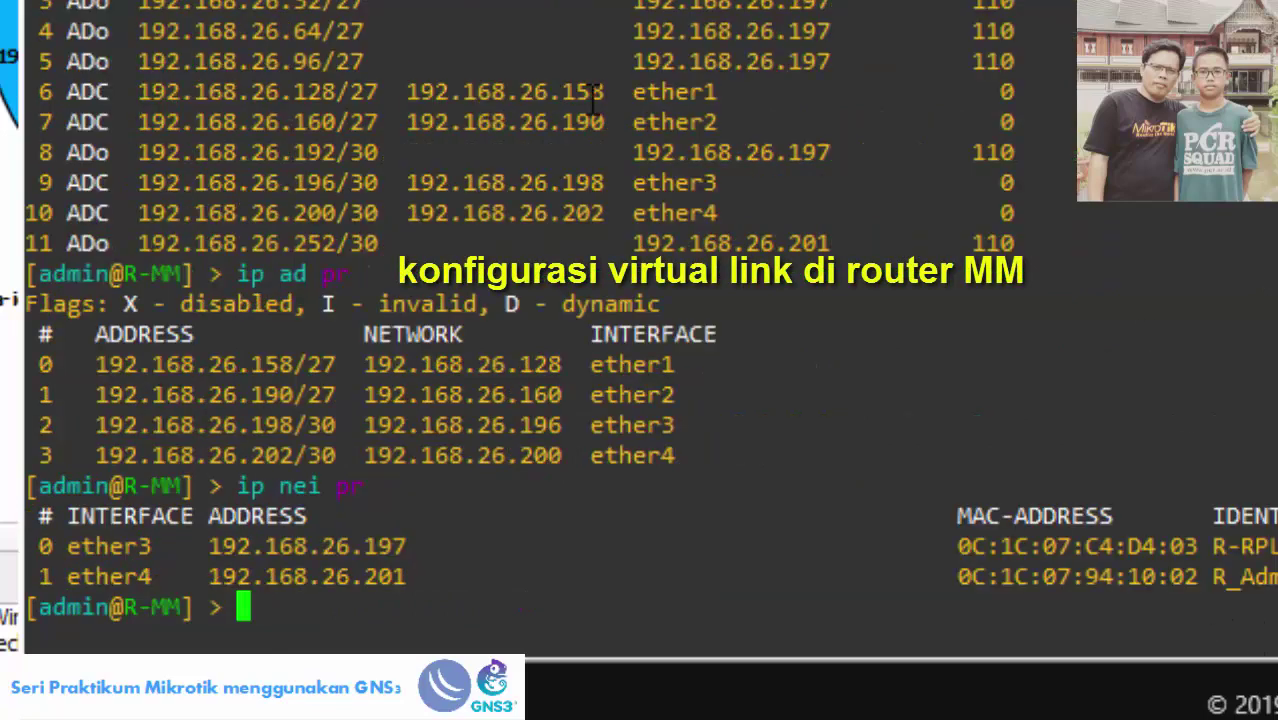
# Step: On R-MM, print the OSPF neighbors and highlight the router ID of the neighbor on ether3
pyautogui.write('ro os')
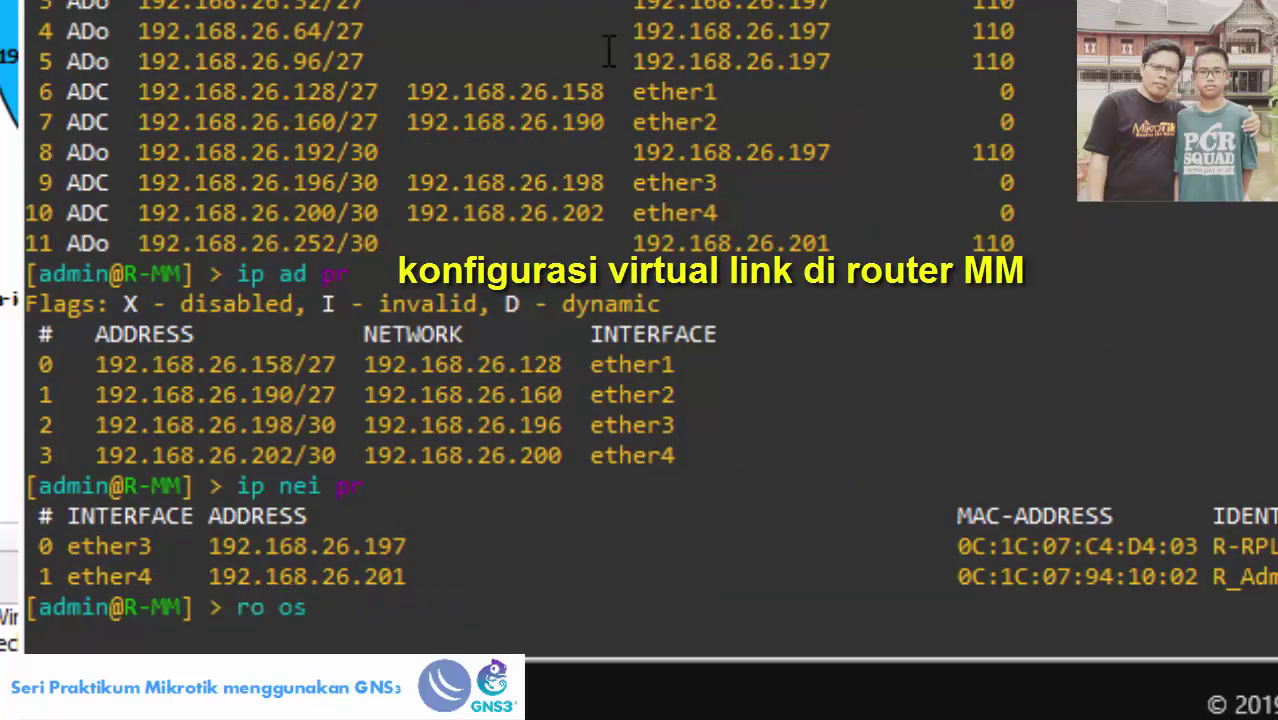
pyautogui.write(' nei pr')
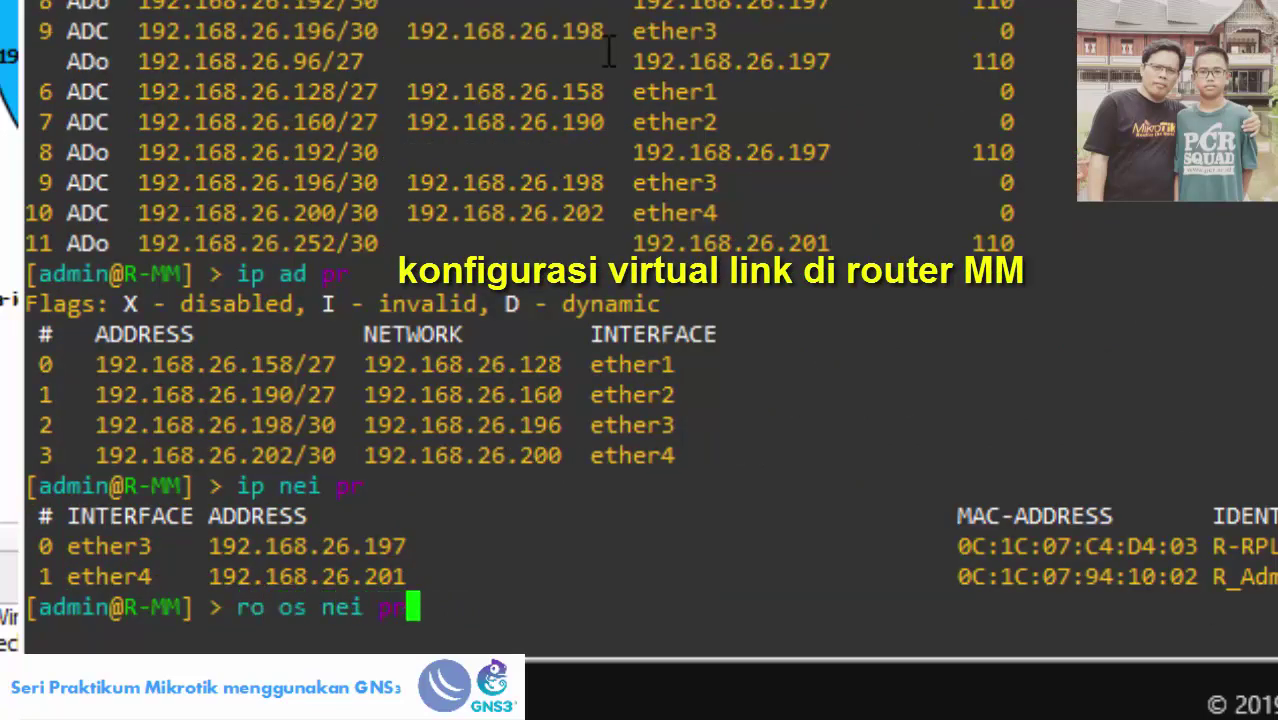
pyautogui.press('Return')
pyautogui.moveTo(309, 395); pyautogui.dragTo(548, 395)
# Step: Add an OSPF virtual link on R-MM with neighbor ID 0.0.0.2 and transit area area1
pyautogui.write('ro os ')
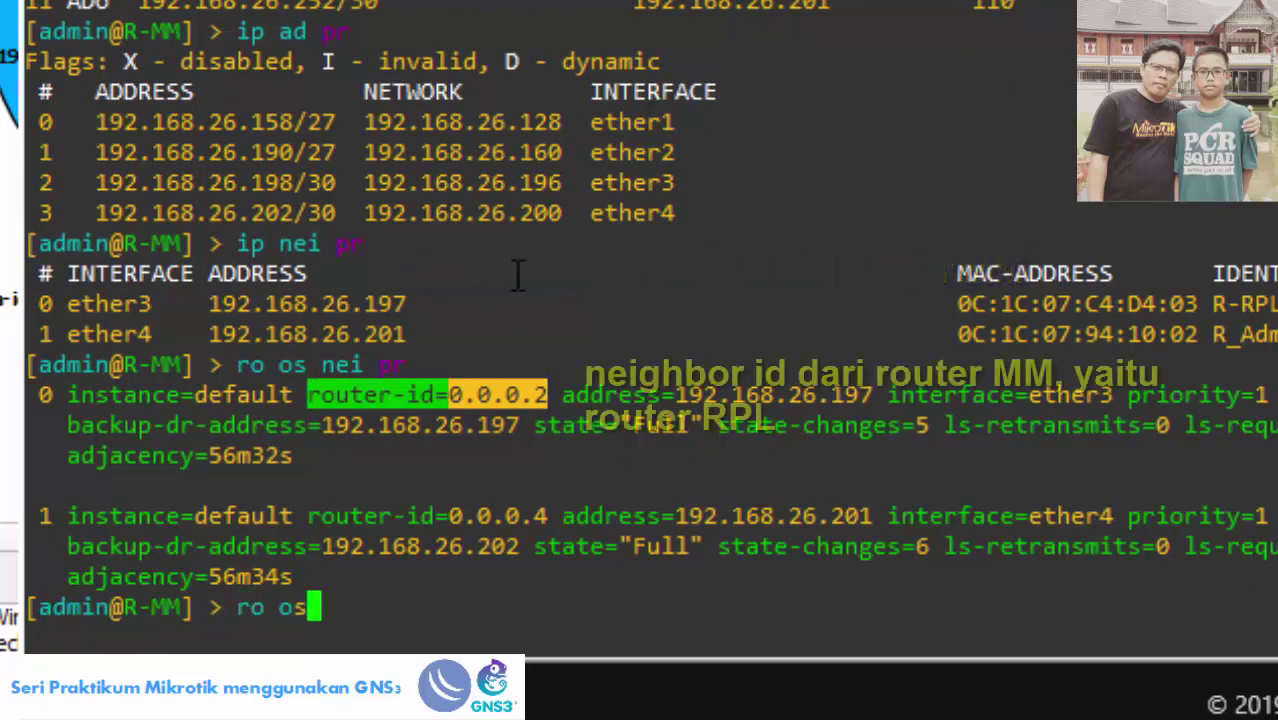
pyautogui.write('virtual-link add ')
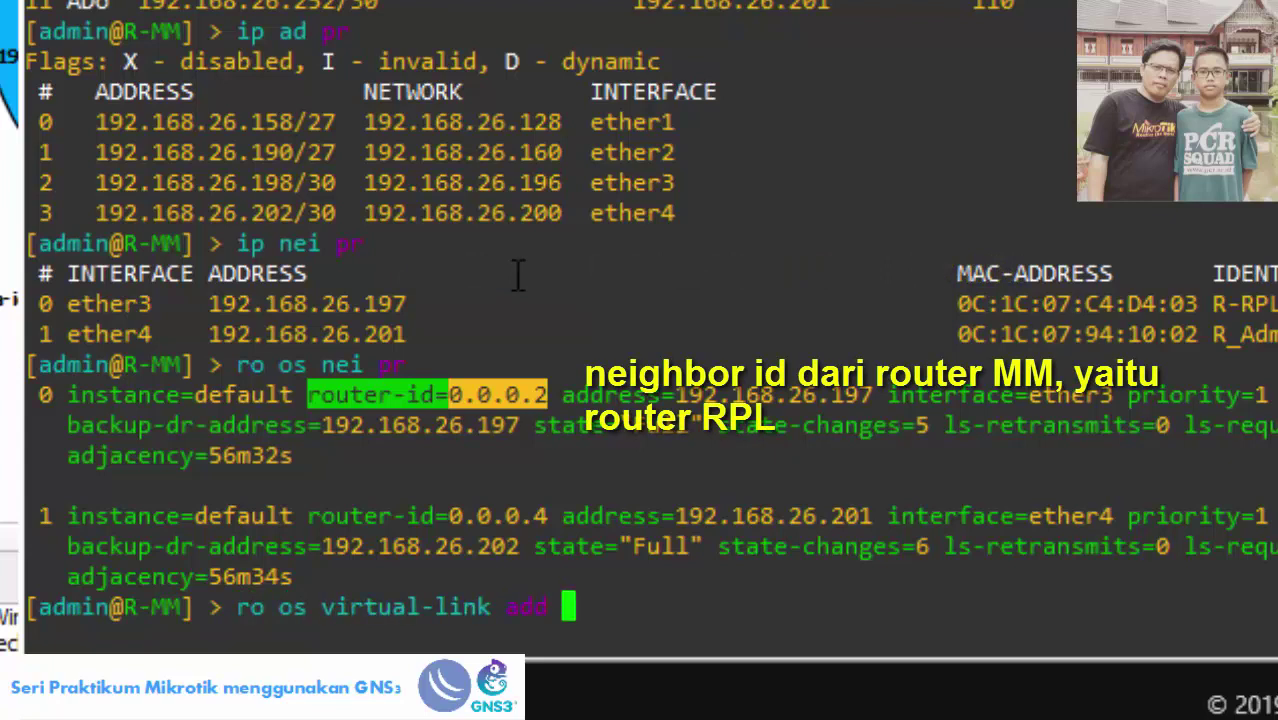
pyautogui.write('neighbor-id=0.0.')
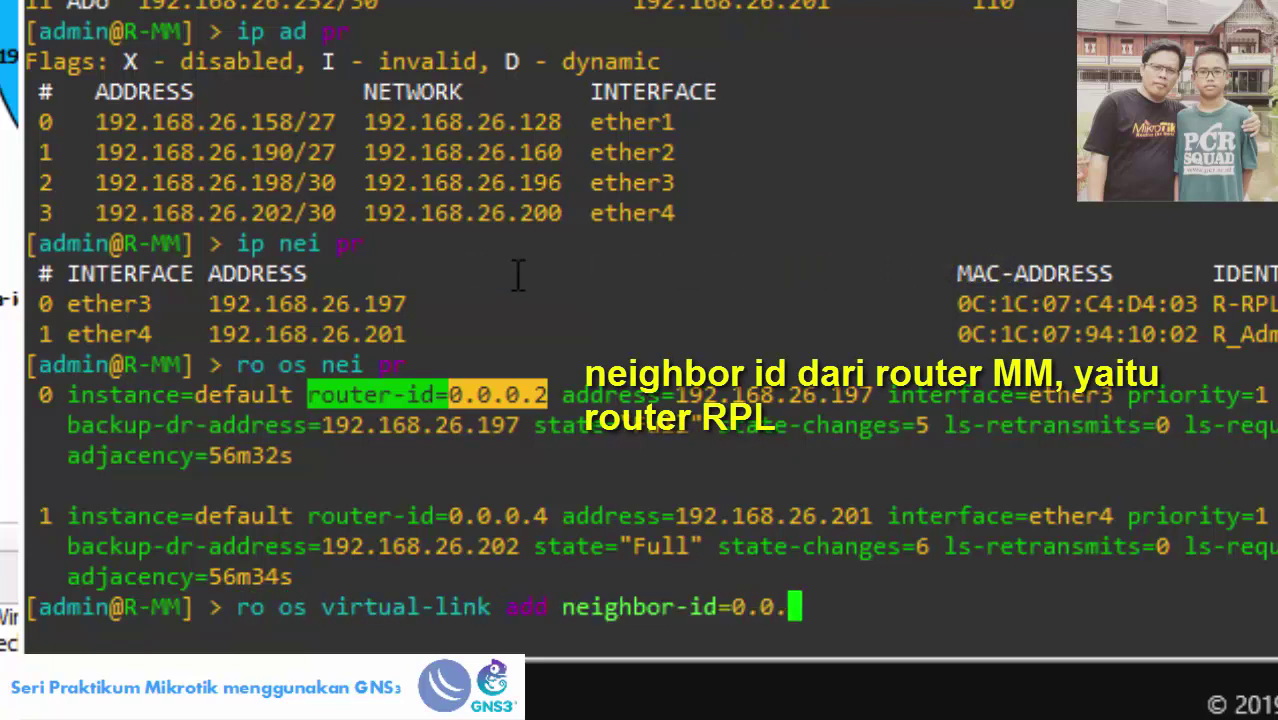
pyautogui.write('0.2 transit-area=area1')
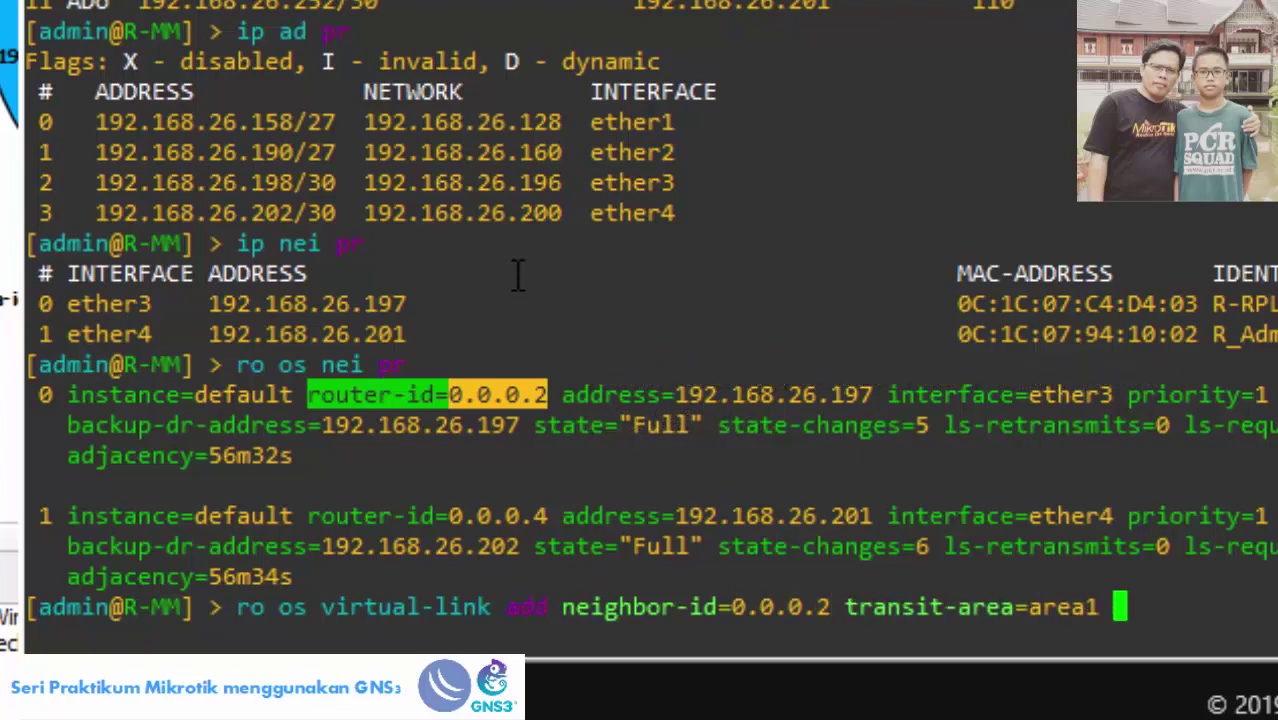
pyautogui.press('Return')
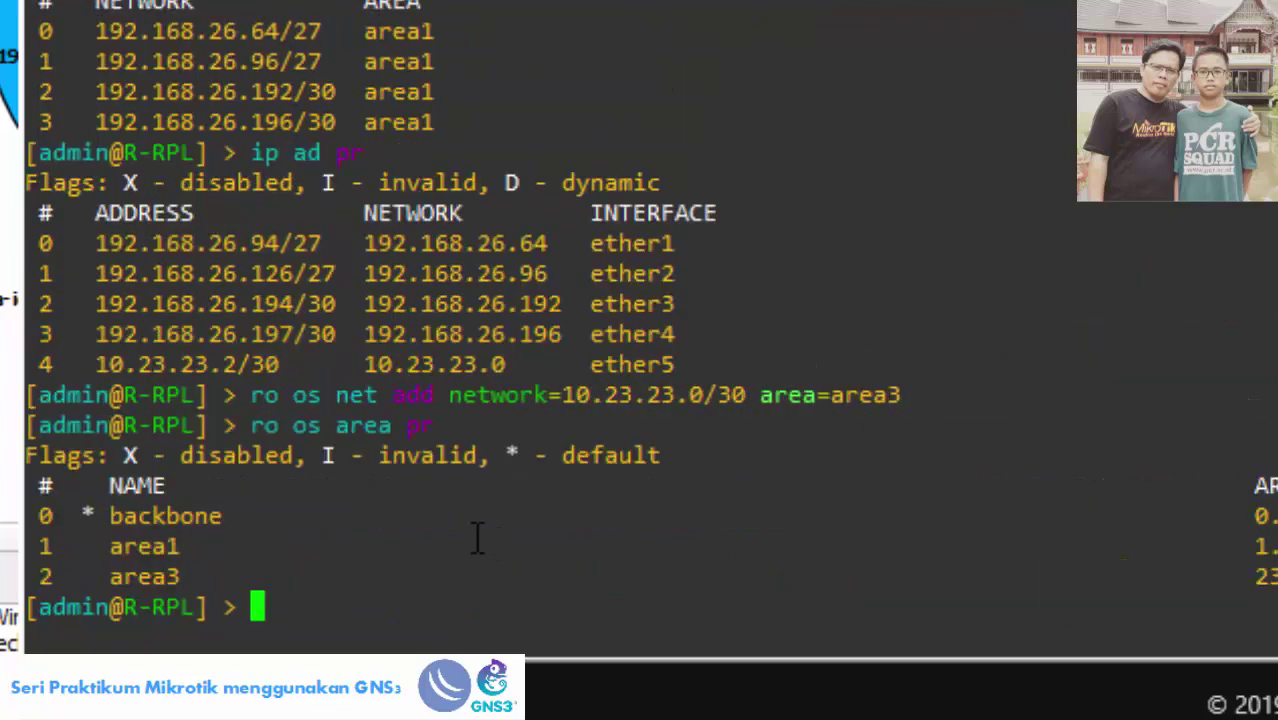
# Step: On R-RPL, print the OSPF neighbors to look up the router IDs of R-TKJ and R-MM
pyautogui.write('ro os')
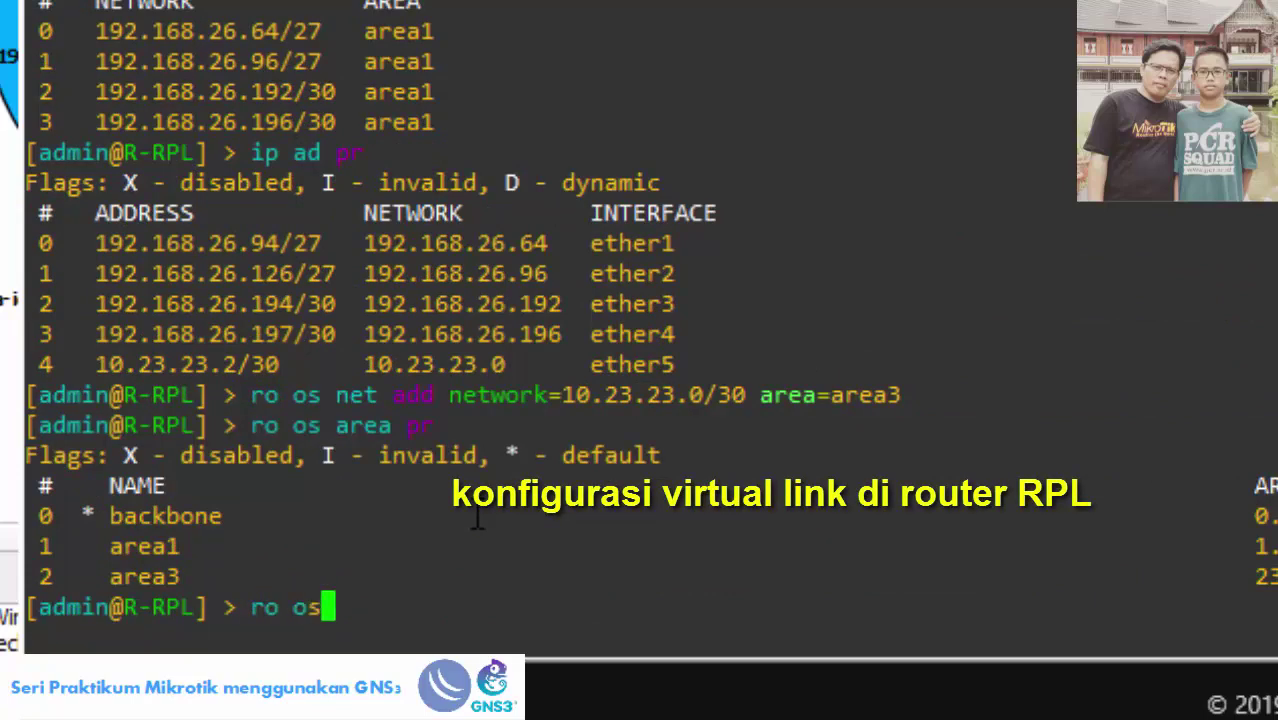
pyautogui.write(' nei pr')
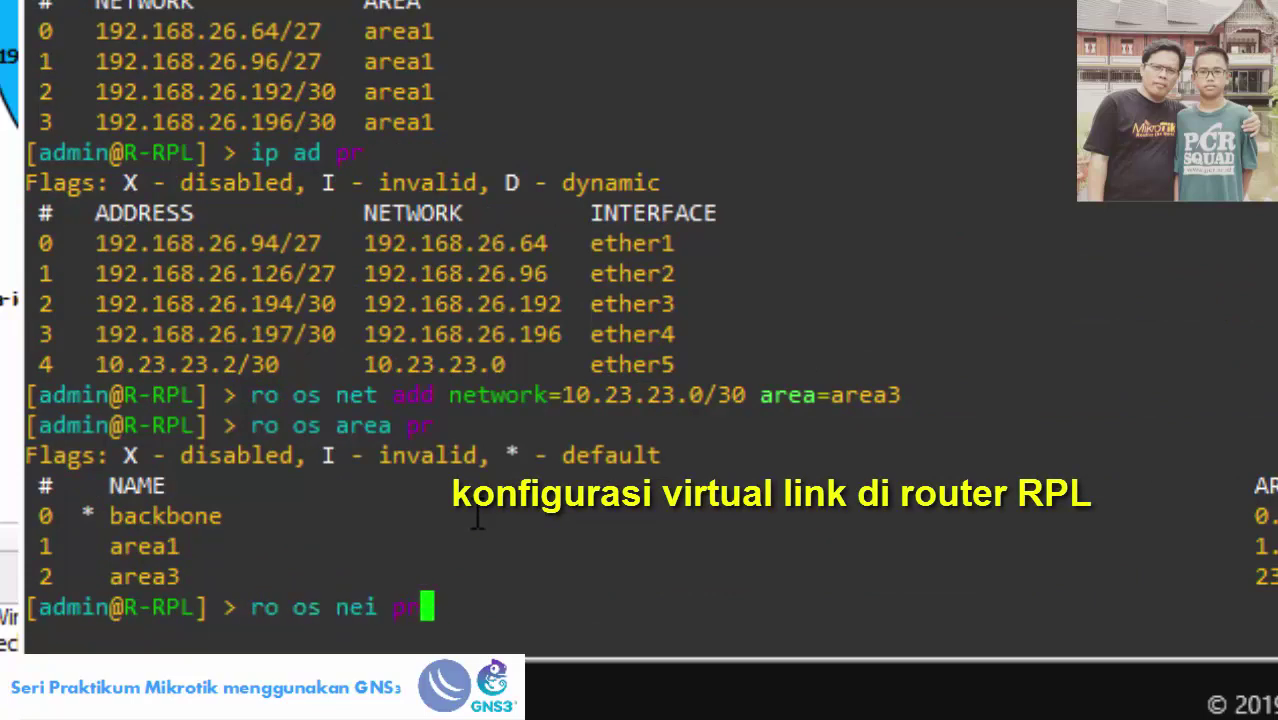
pyautogui.press('Return')
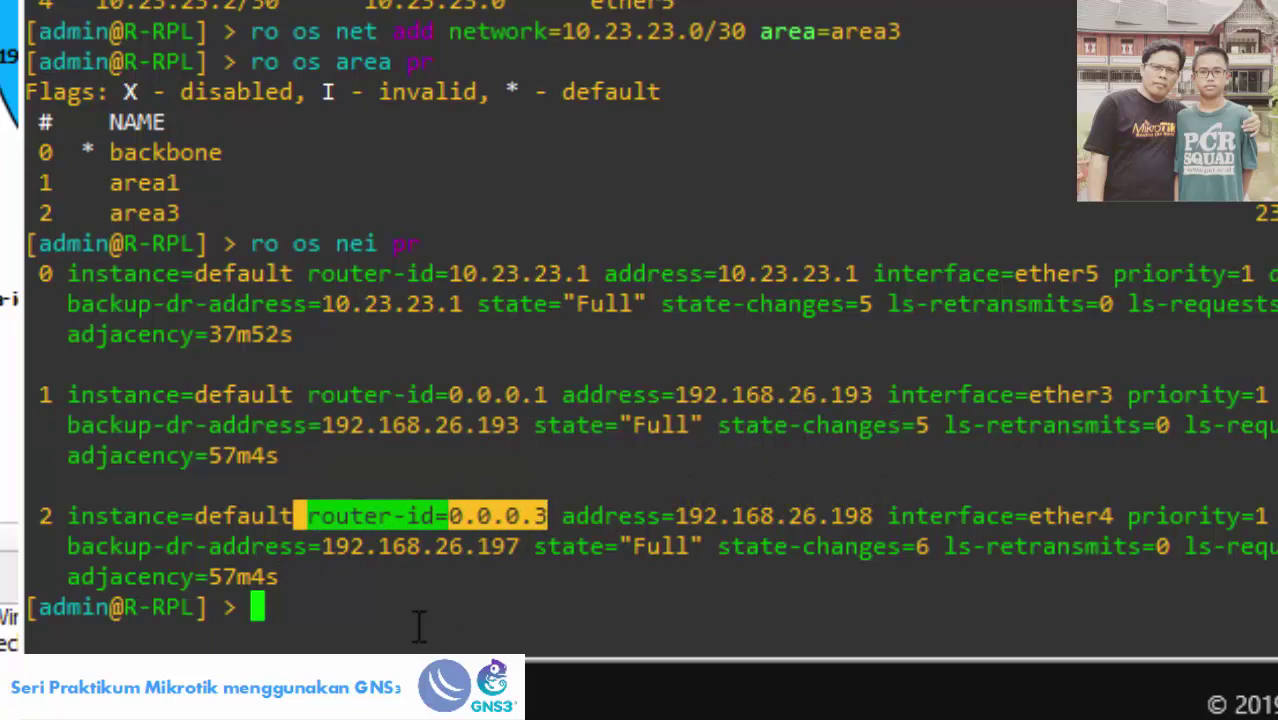
# Step: Add an OSPF virtual link on R-RPL to R-TKJ with neighbor ID 0.0.0.1 and transit area area1
pyautogui.write('ro os ')
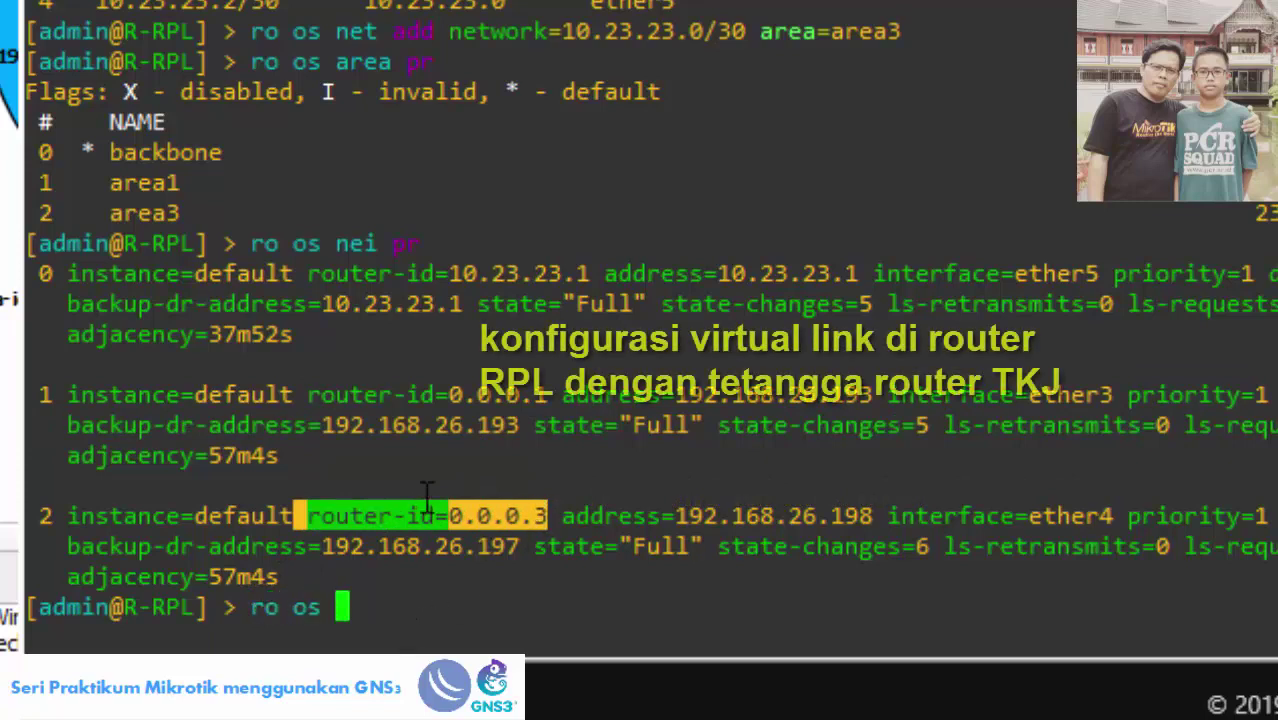
pyautogui.write('virtual-link ')
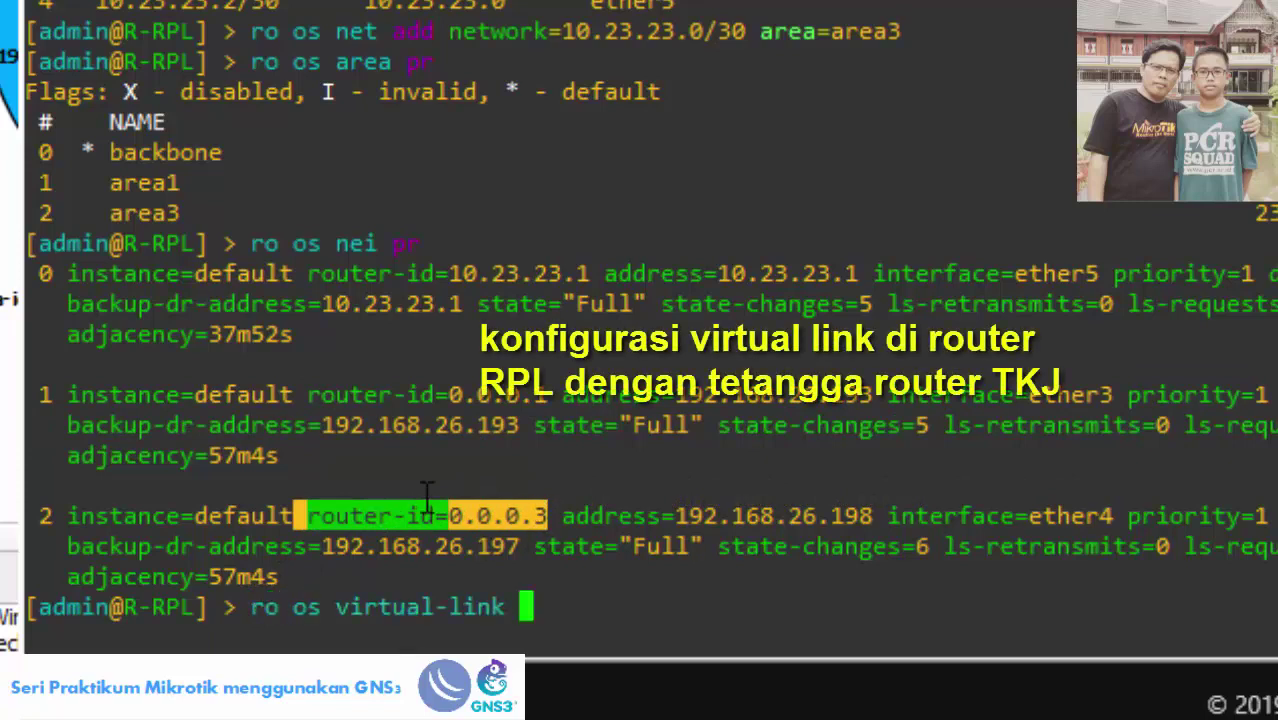
pyautogui.write('add n')
pyautogui.press('Tab')
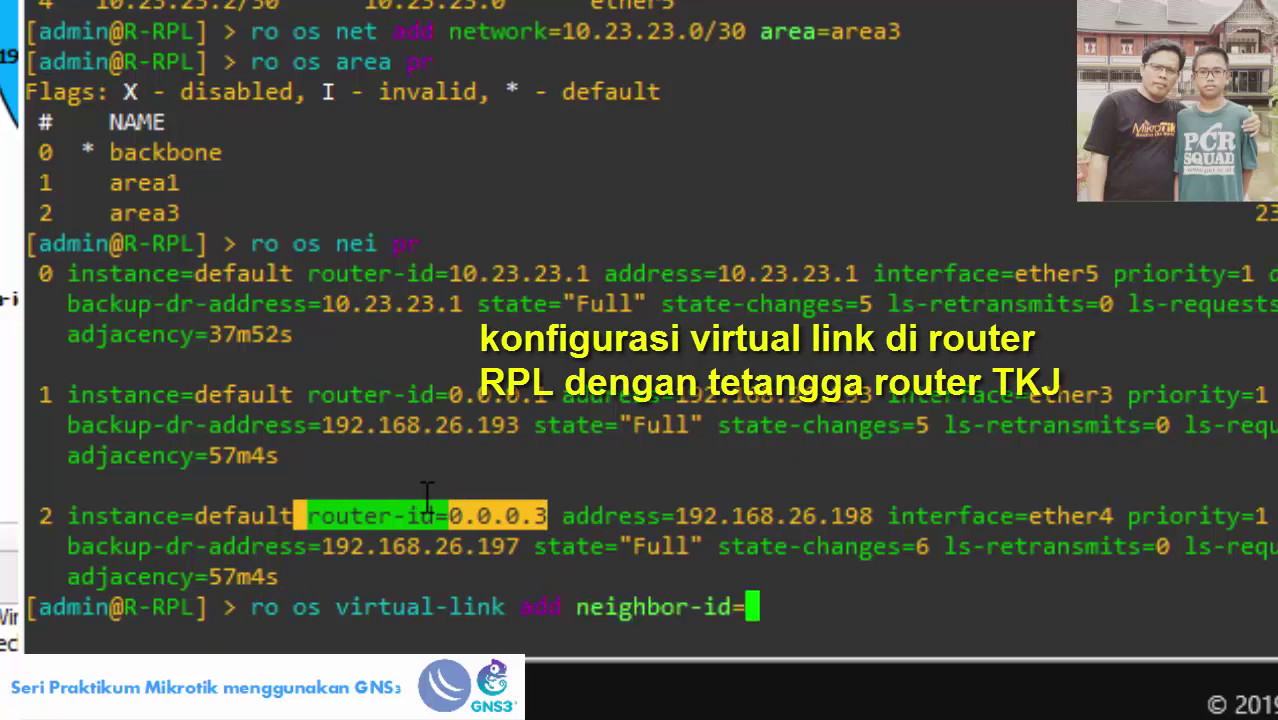
pyautogui.write('0.0.0.')
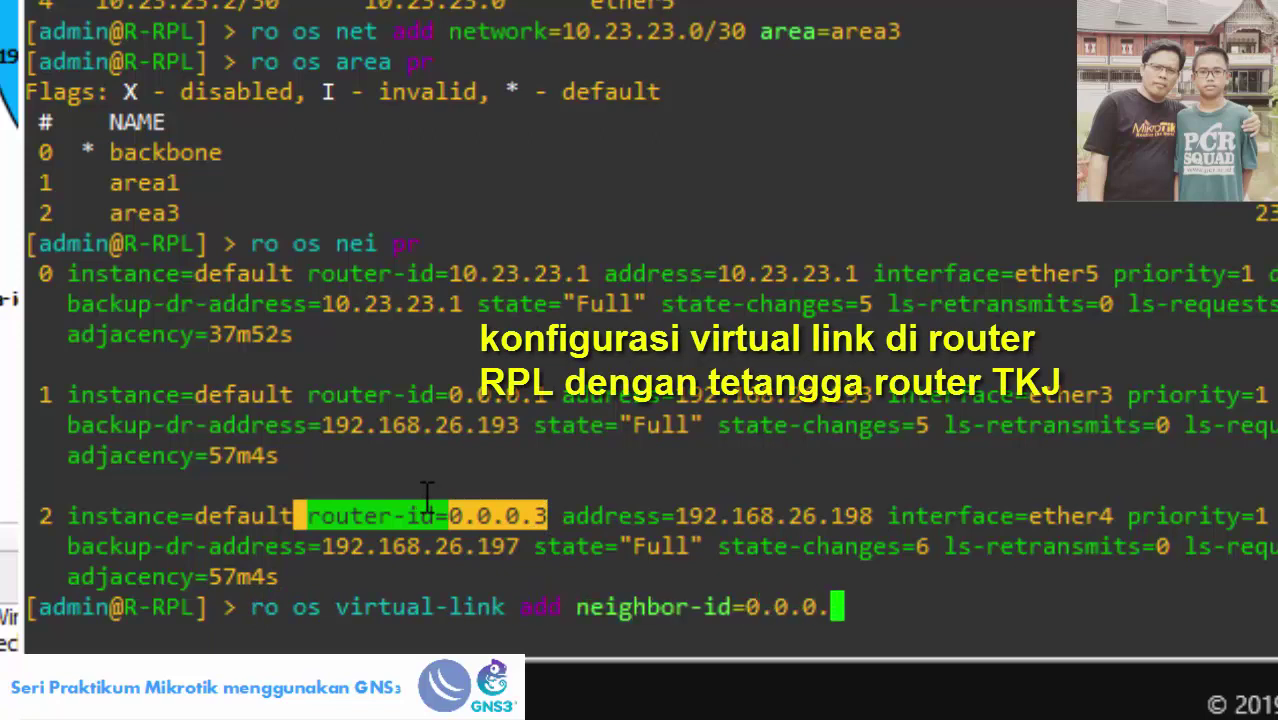
pyautogui.write('1 tr')
pyautogui.press('Tab')
pyautogui.write('ar')
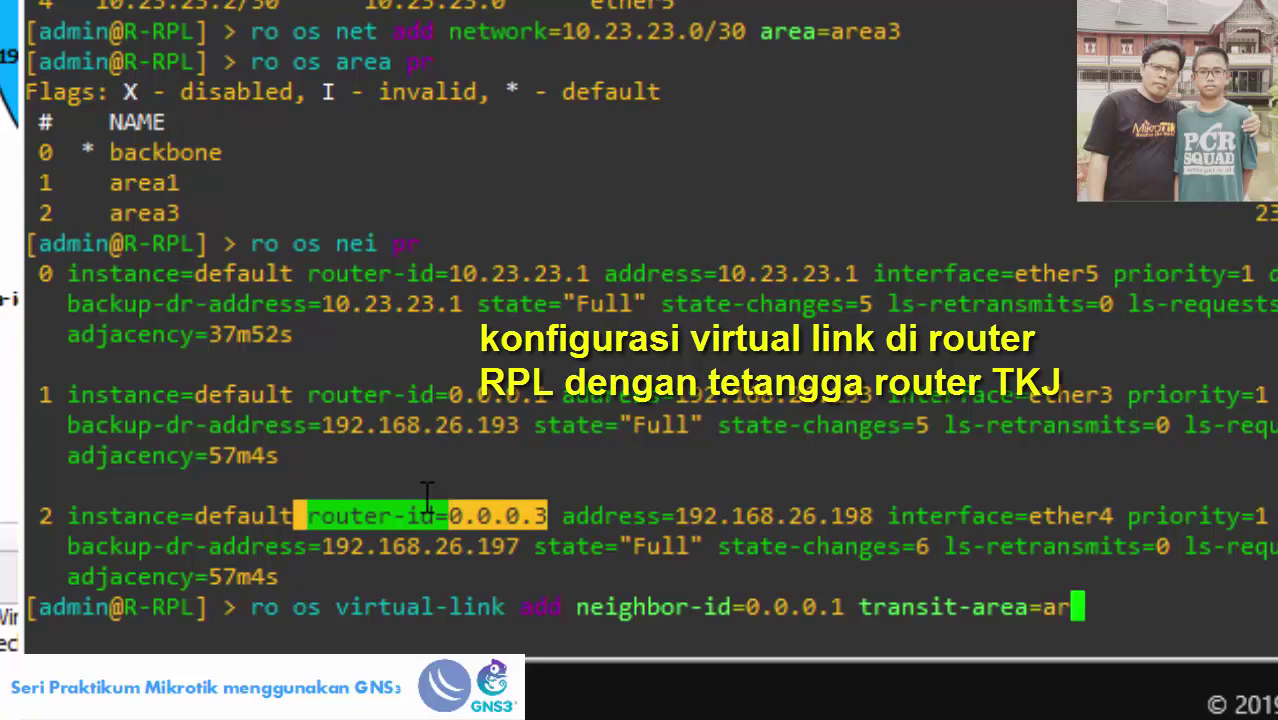
pyautogui.write('ea1')
pyautogui.press('Return')
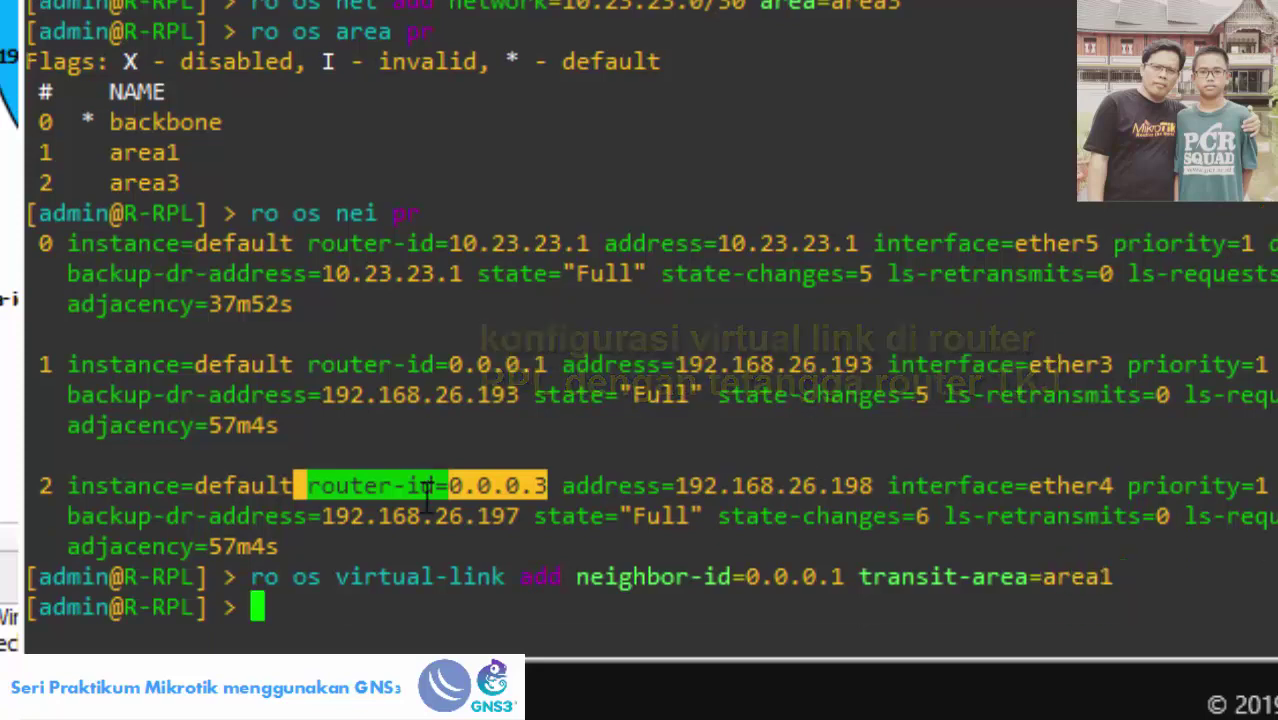
# Step: Reuse the previous command on R-RPL to add a virtual link to R-MM with neighbor ID 0.0.0.3 and transit area area1
pyautogui.press('Up')
pyautogui.press('Left')
pyautogui.press('Left')
pyautogui.press('Left')
pyautogui.press('Left')
pyautogui.press('Left')
pyautogui.press('Left')
pyautogui.press('Left')
pyautogui.press('Left')
pyautogui.press('Left')
pyautogui.press('Left')
pyautogui.press('Left')
pyautogui.press('Left')
pyautogui.press('Left')
pyautogui.press('Left')
pyautogui.press('Left')
pyautogui.press('Left')
pyautogui.press('Left')
pyautogui.press('Left')
pyautogui.press('Left')
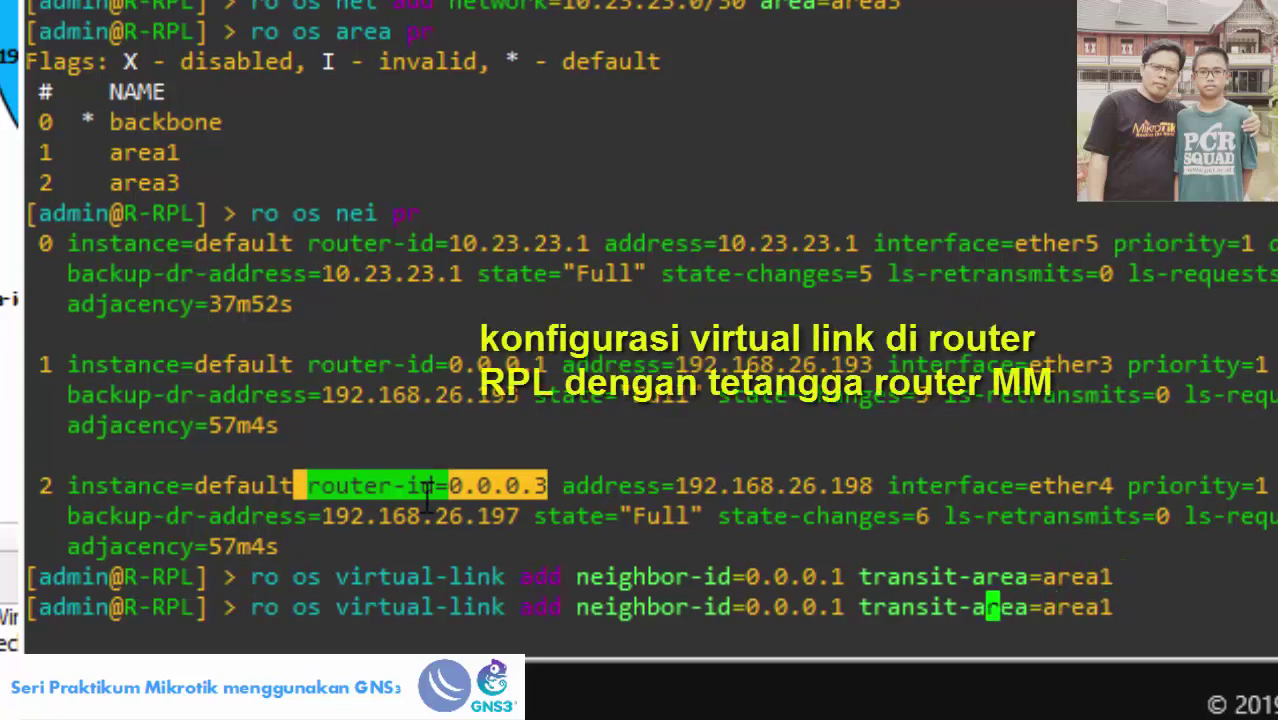
pyautogui.press('BackSpace')
pyautogui.write('3')
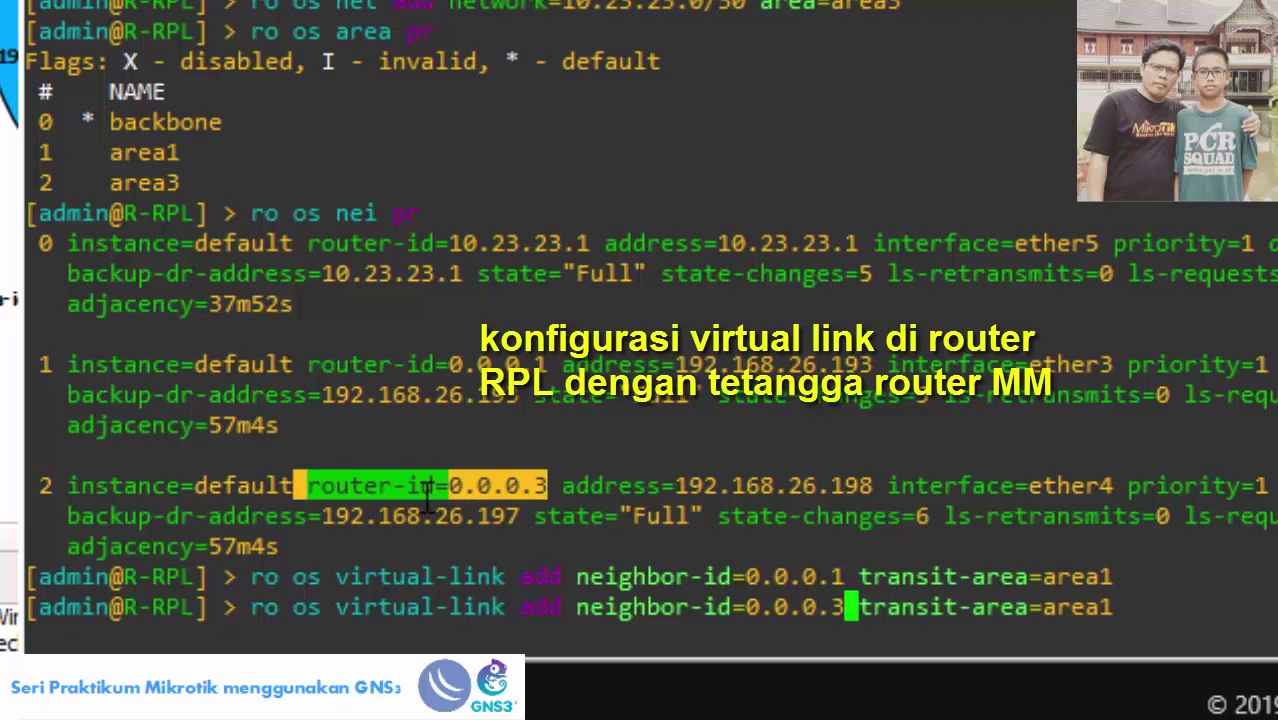
pyautogui.press('Right')
pyautogui.press('Right')
pyautogui.press('Right')
pyautogui.press('Right')
pyautogui.press('Right')
pyautogui.press('Right')
pyautogui.press('Right')
pyautogui.press('Right')
pyautogui.press('Right')
pyautogui.press('Right')
pyautogui.press('Right')
pyautogui.press('Right')
pyautogui.press('Right')
pyautogui.press('Right')
pyautogui.press('Right')
pyautogui.press('Right')
pyautogui.press('Right')
pyautogui.press('Right')
pyautogui.press('Right')
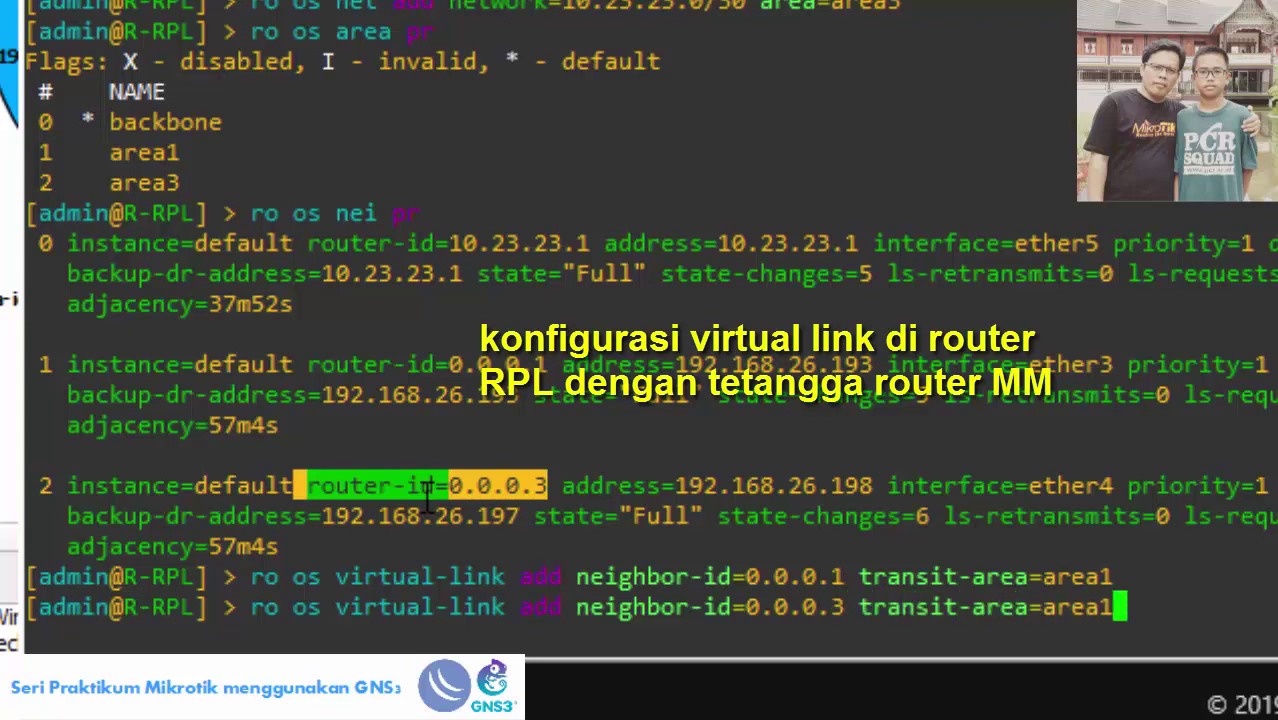
pyautogui.press('Return')
# Step: Print the list of OSPF virtual links on R-RPL
pyautogui.write('ro os')
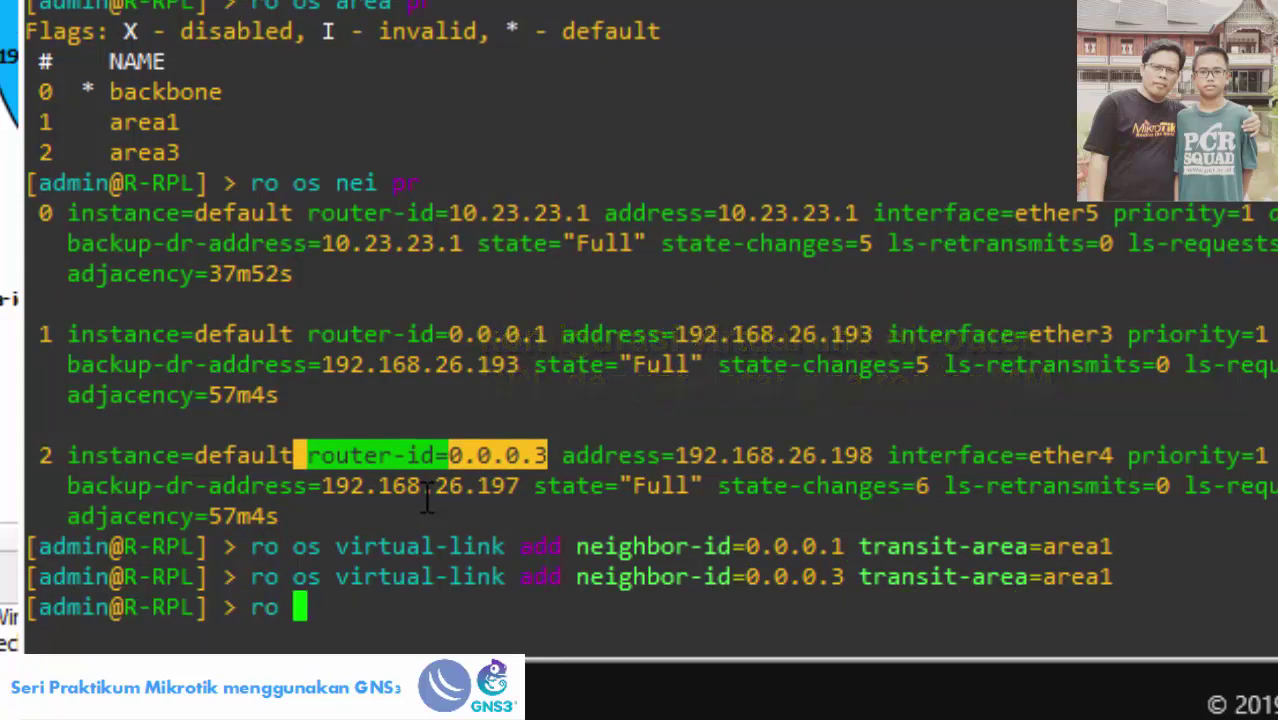
pyautogui.write(' vi')
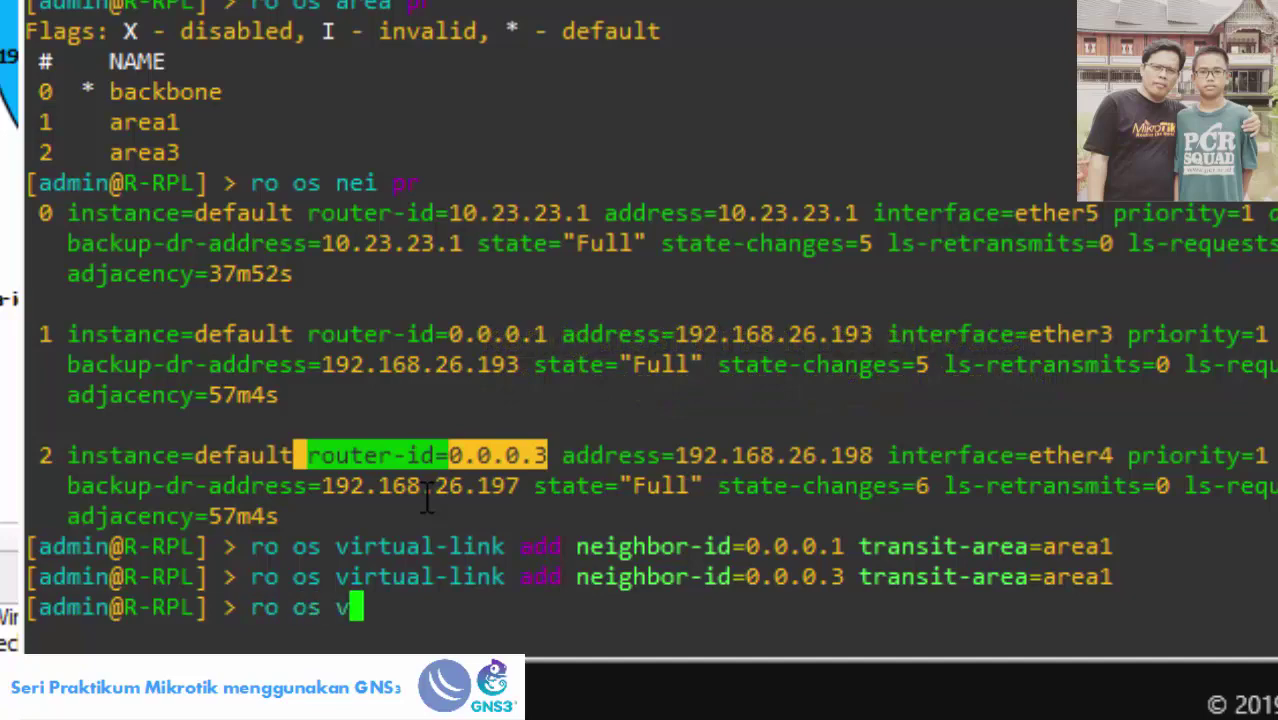
pyautogui.press('Tab')
pyautogui.write('pr')
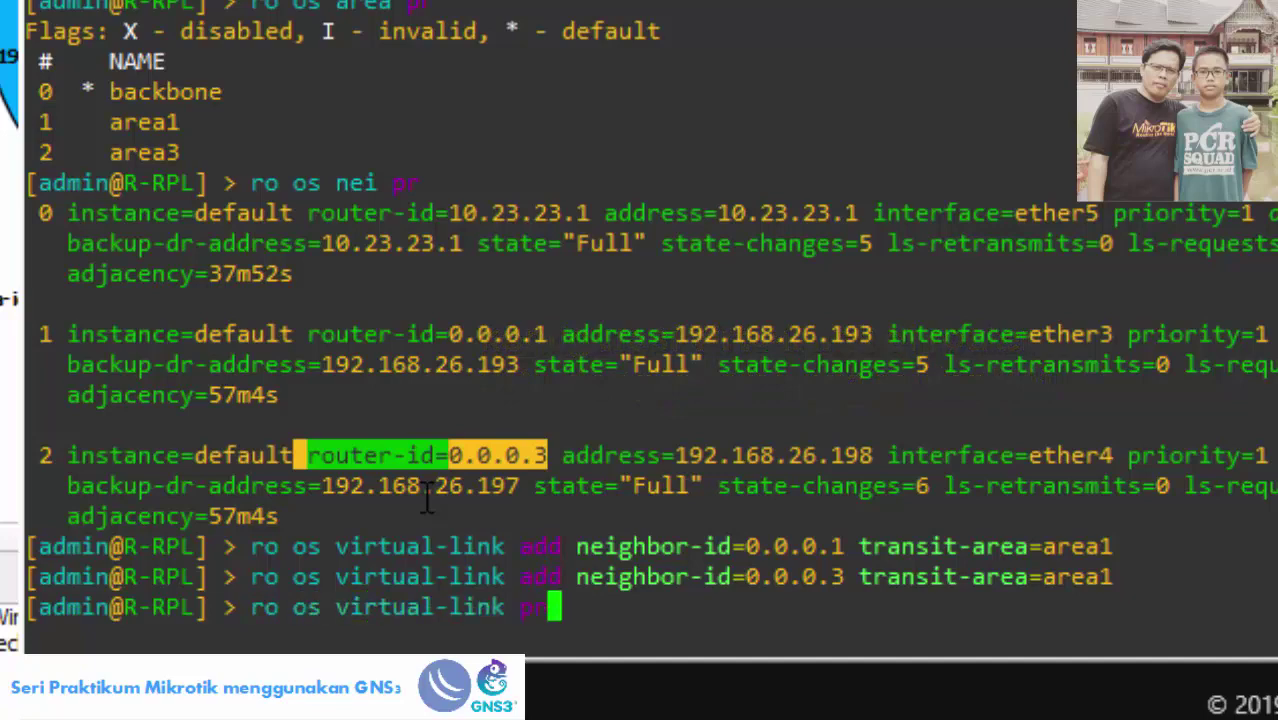
pyautogui.press('Return')
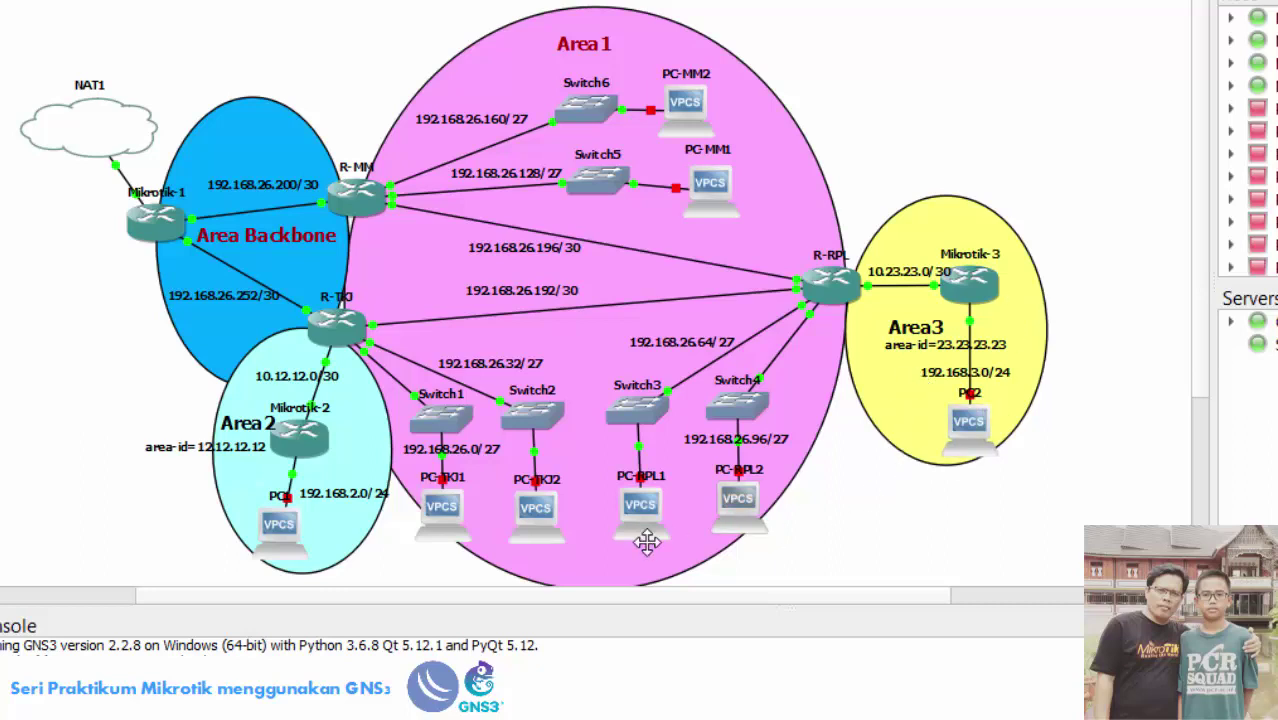
# Step: On Mikrotik-2, print the IP routing table and highlight the area3 routes 10.23.23.0/30 and 192.168.3.0/24
pyautogui.doubleClick(269, 468)
pyautogui.write('ip ro ')
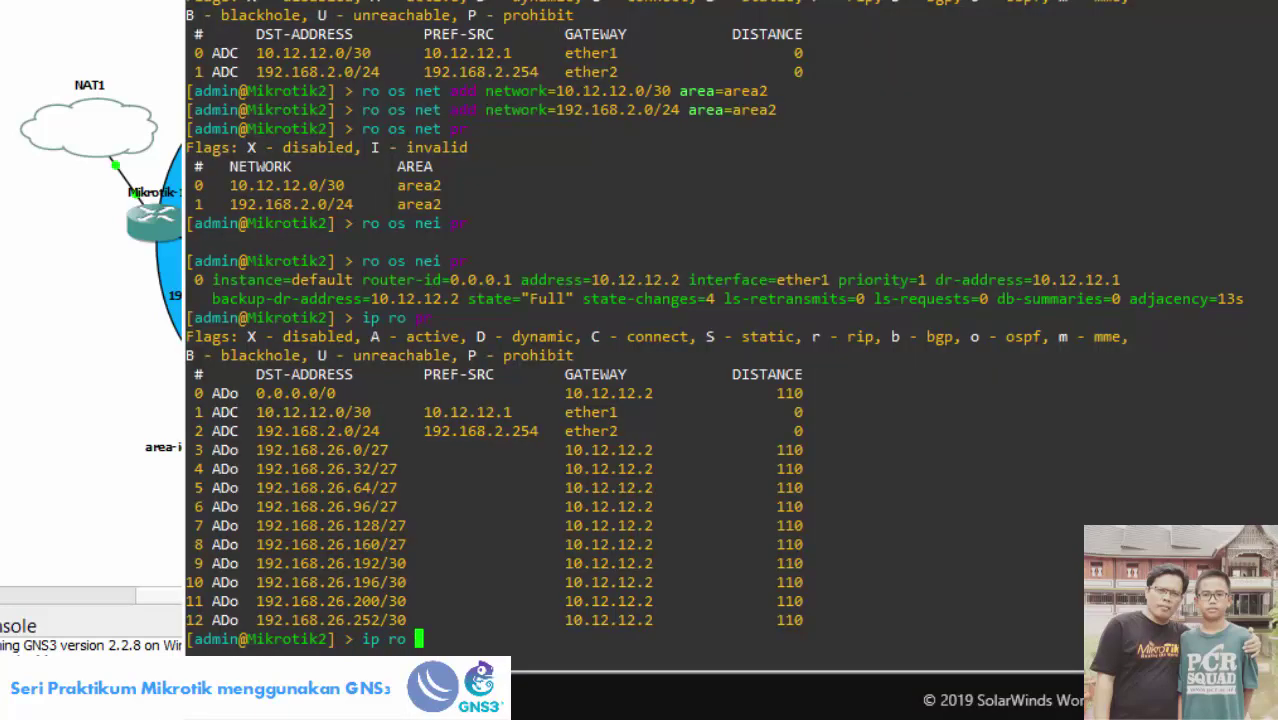
pyautogui.write('pr')
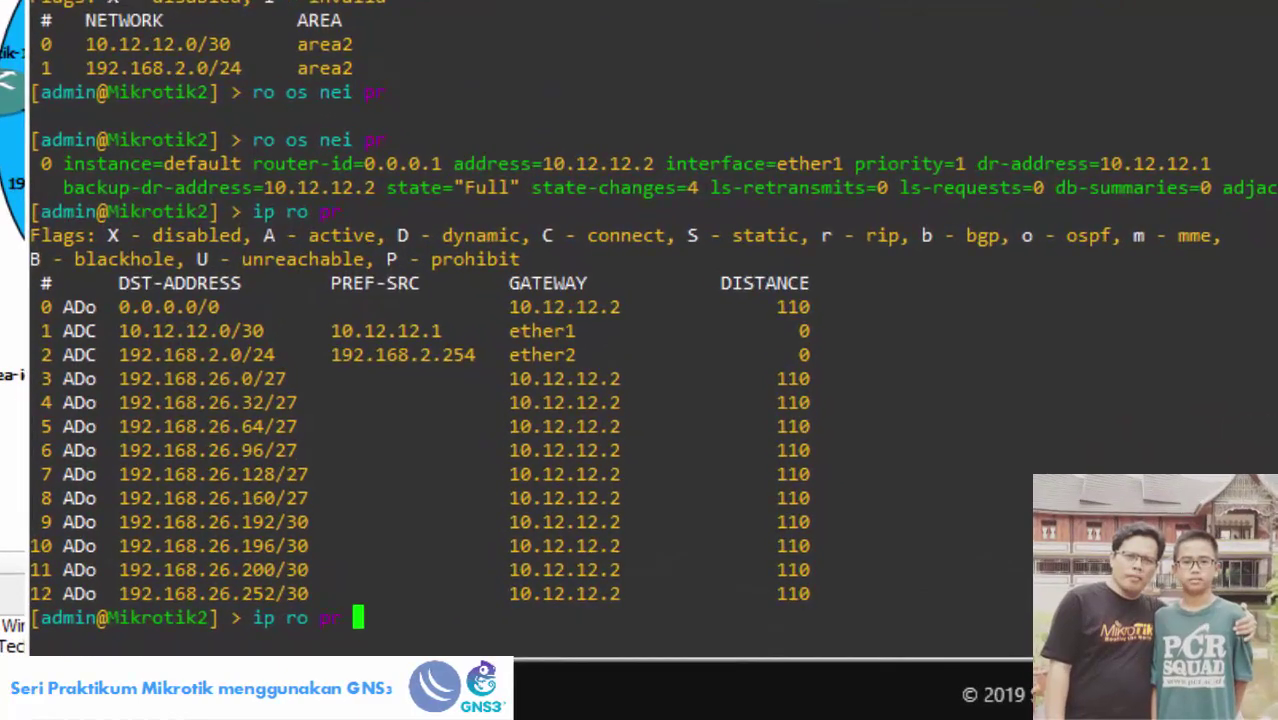
pyautogui.press('Return')
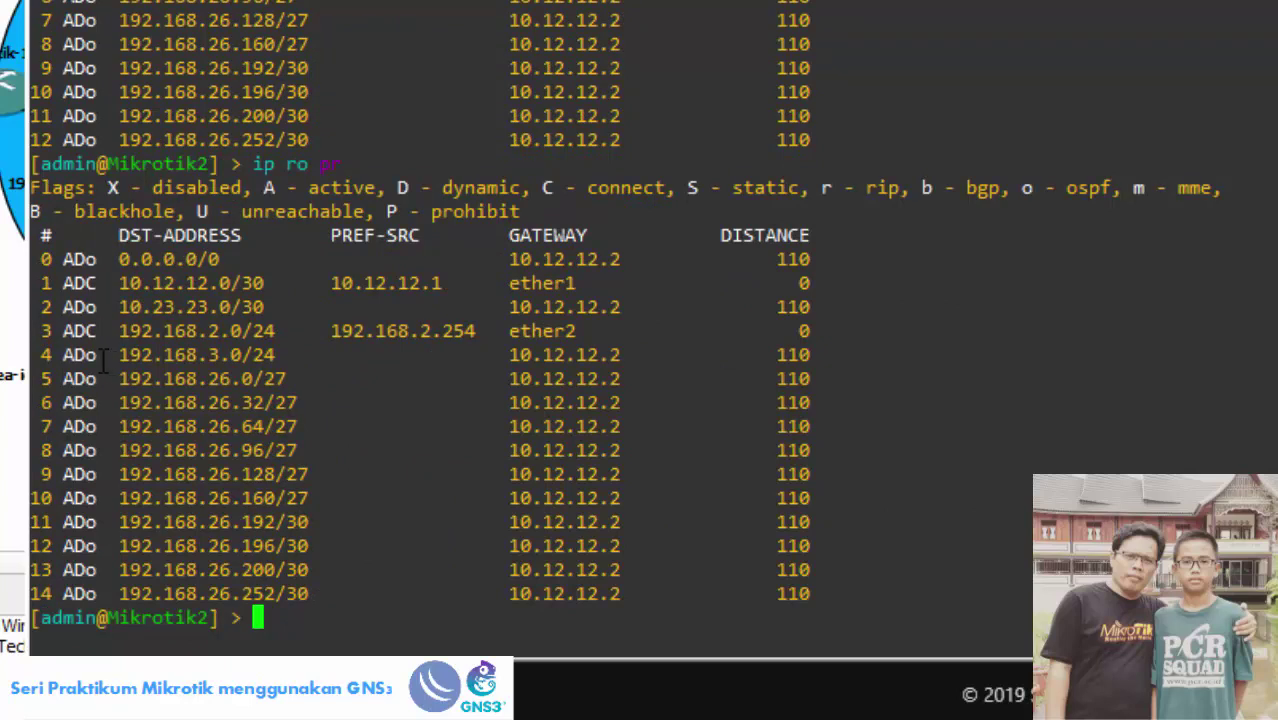
pyautogui.moveTo(52, 307); pyautogui.dragTo(272, 310)
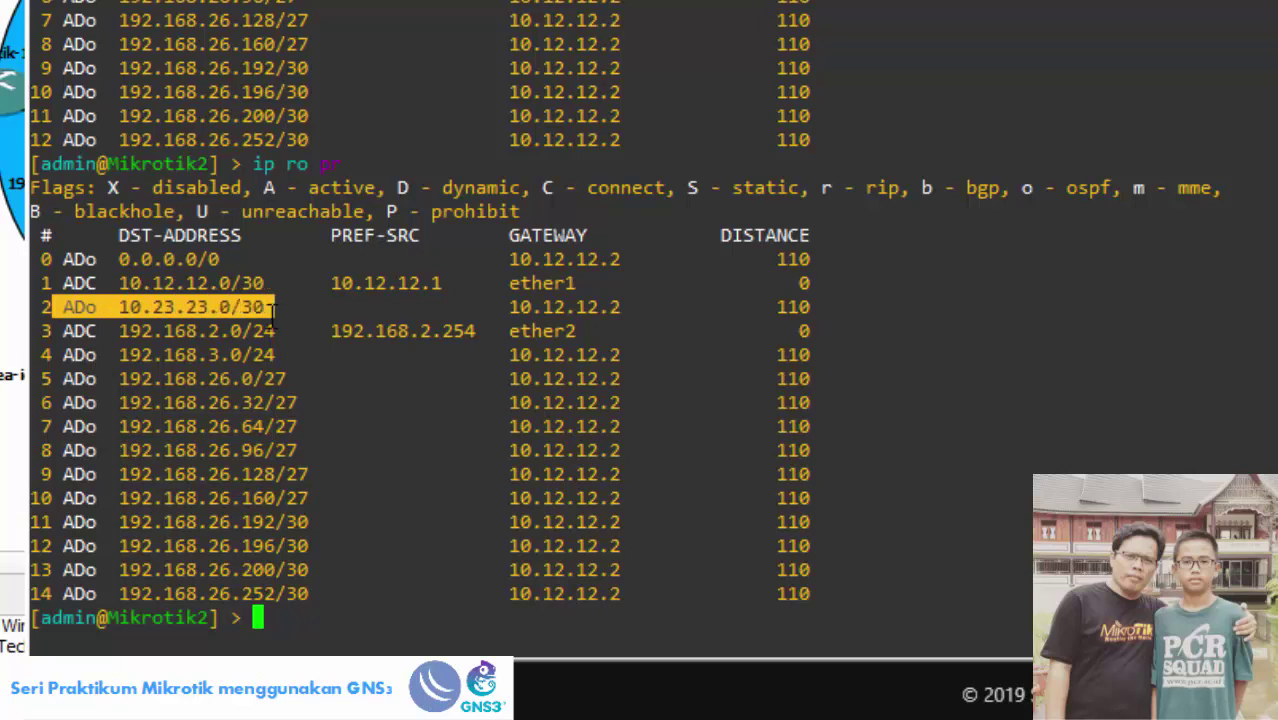
pyautogui.moveTo(53, 356); pyautogui.dragTo(285, 355)
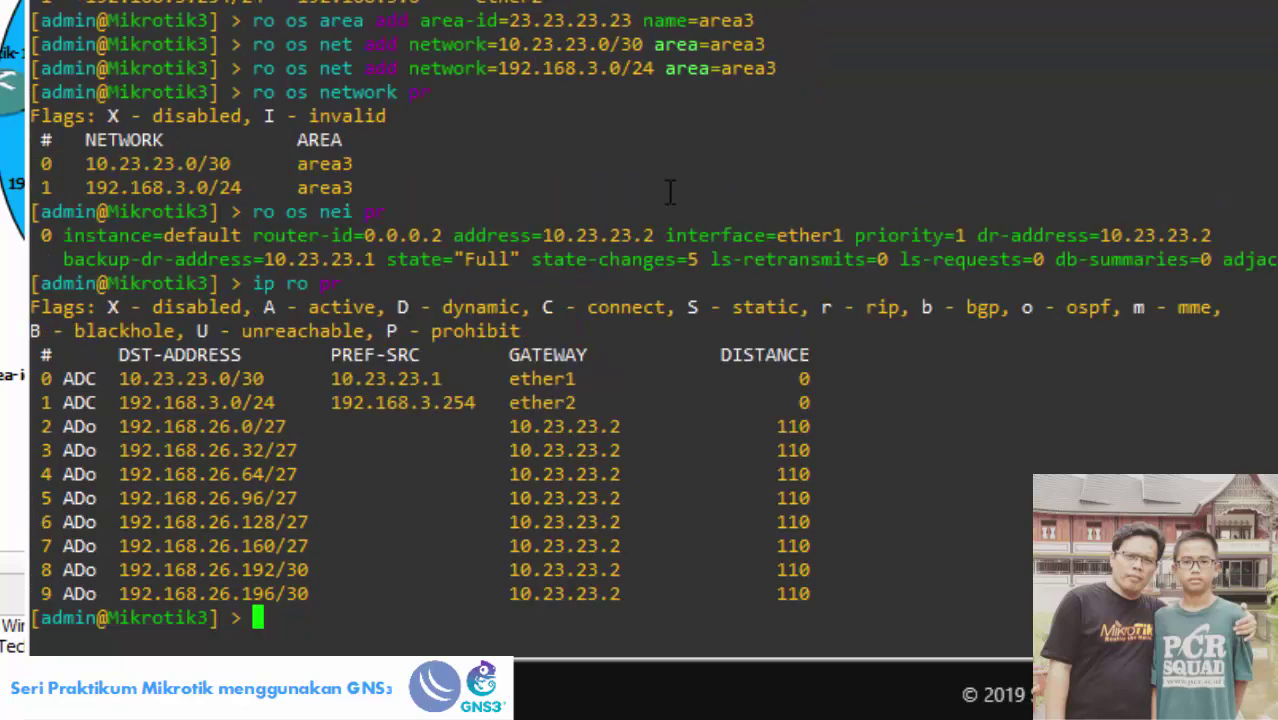
# Step: On Mikrotik-3, print the IP routing table and highlight the area2 routes 10.12.12.0/30 and 192.168.2.0/24
pyautogui.write('ip ro pr')
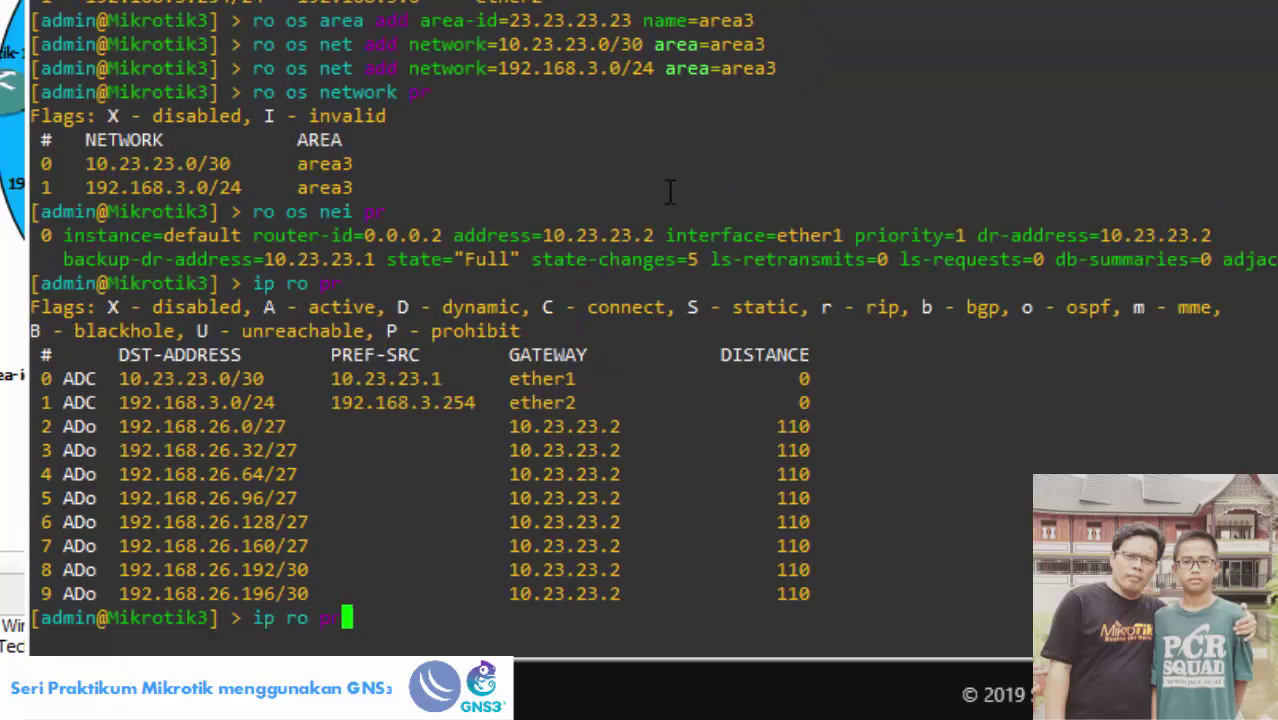
pyautogui.press('Return')
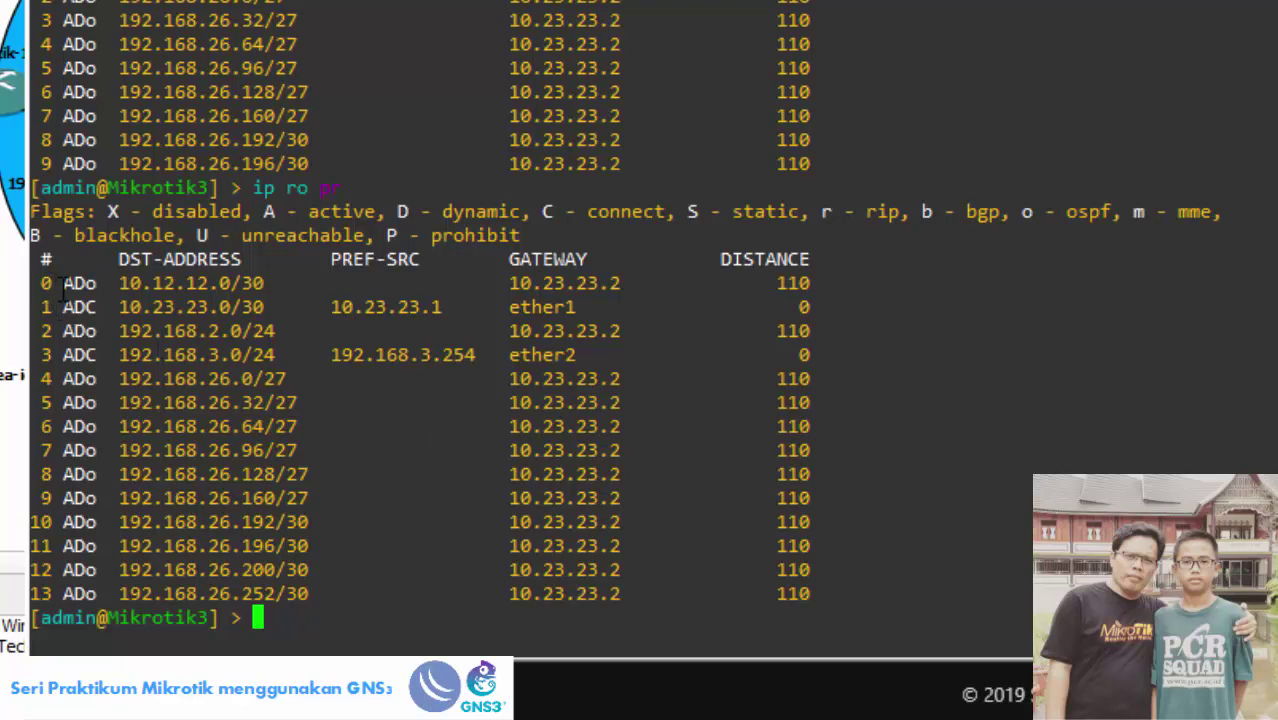
pyautogui.moveTo(62, 290); pyautogui.dragTo(266, 292)
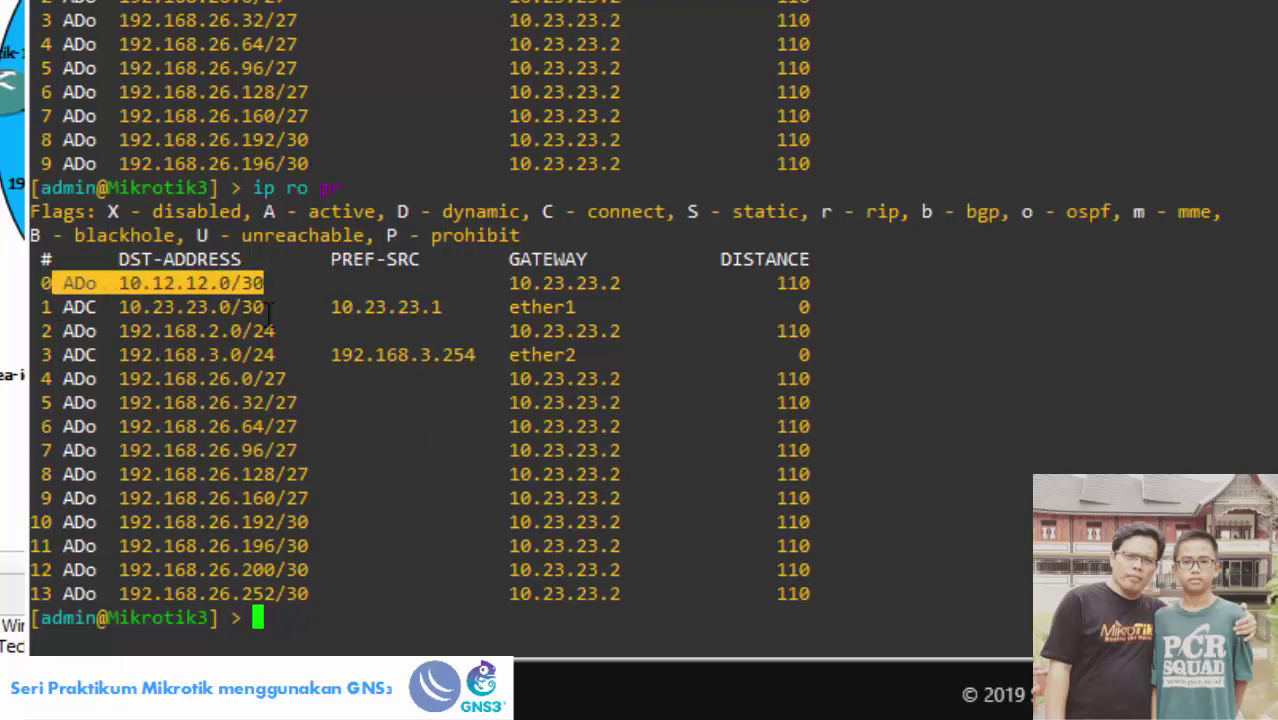
pyautogui.moveTo(58, 331); pyautogui.dragTo(287, 342)
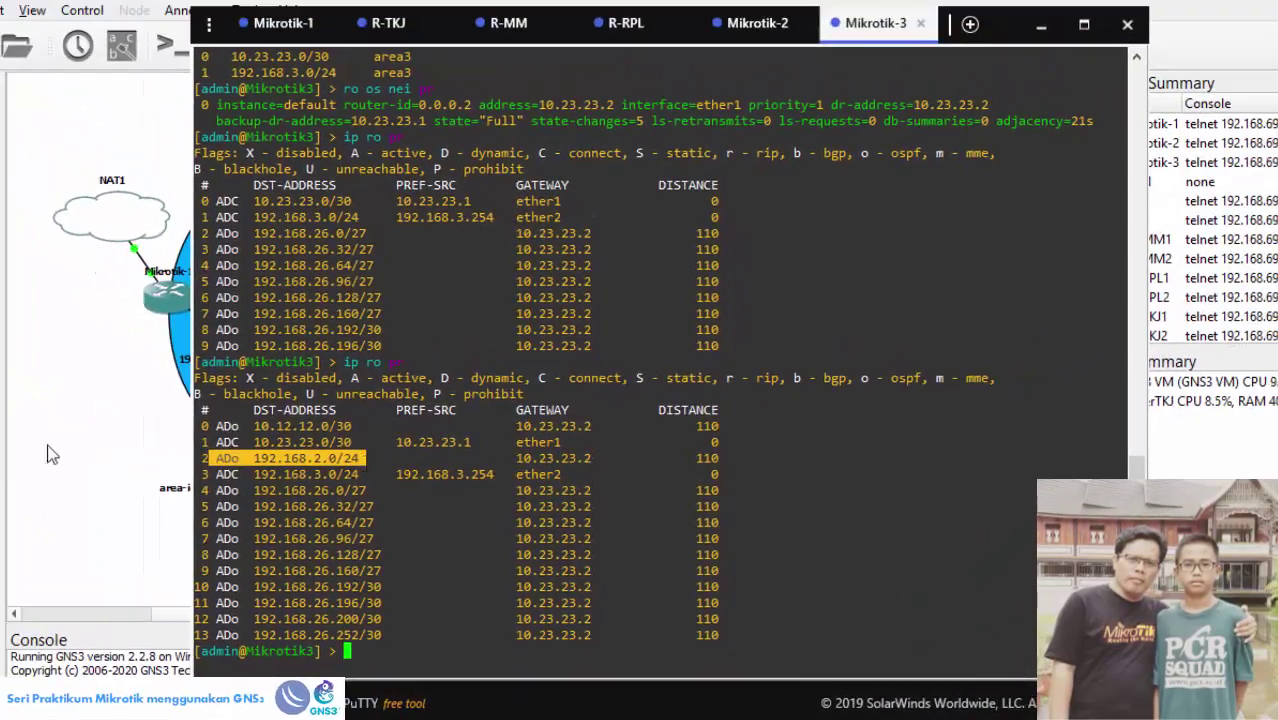
# Step: Start the PC1 node in area2 and the PC2 node in area3, and bring up their consoles
pyautogui.click(53, 455)
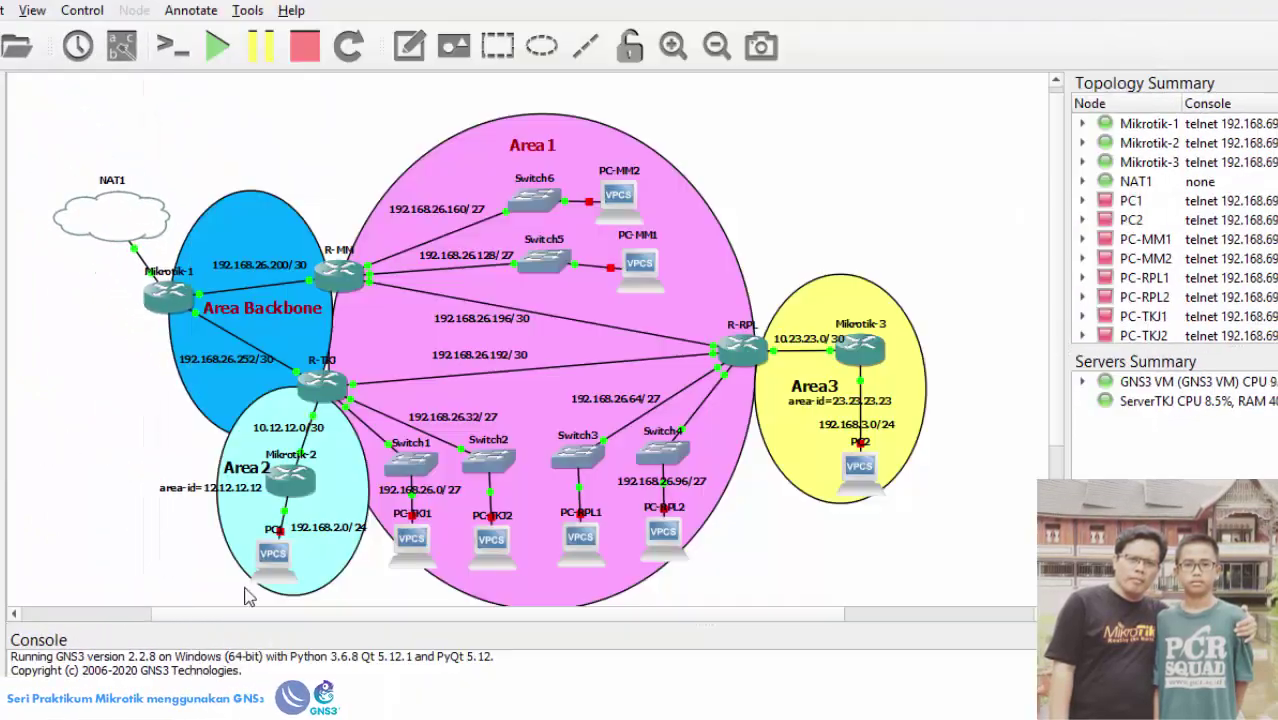
pyautogui.rightClick(284, 555)
pyautogui.click(324, 120)
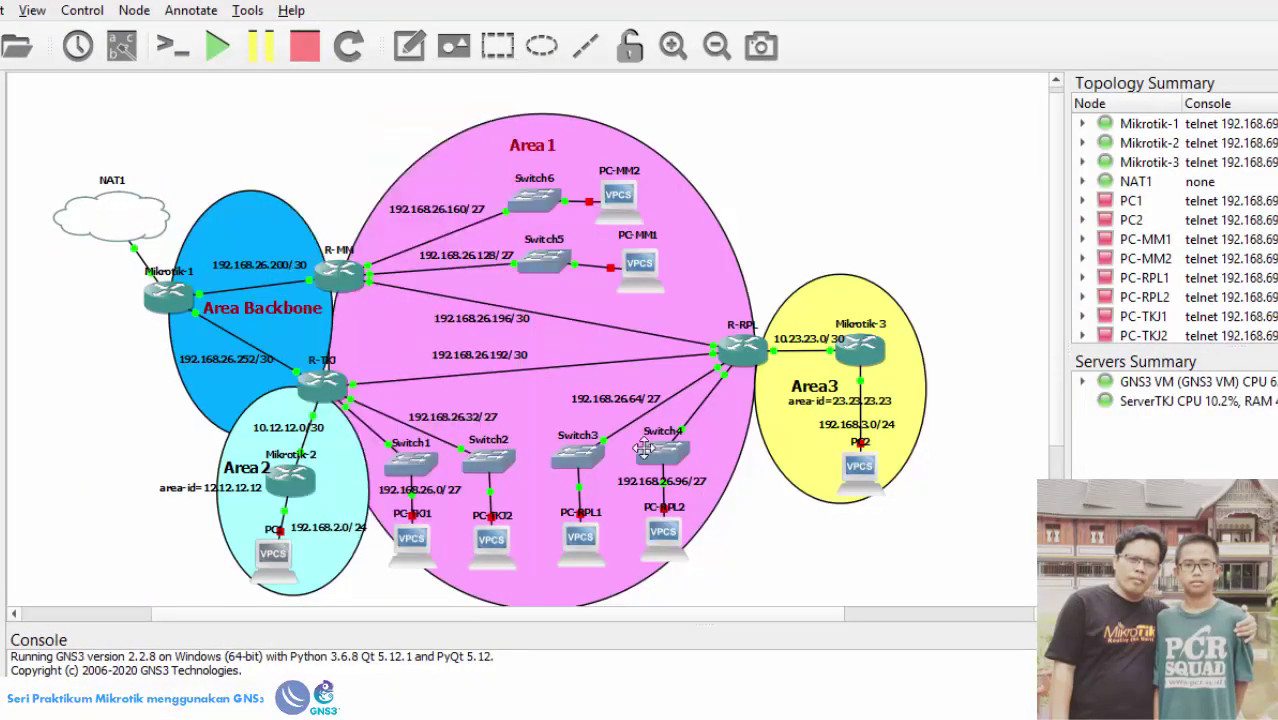
pyautogui.rightClick(862, 465)
pyautogui.click(922, 40)
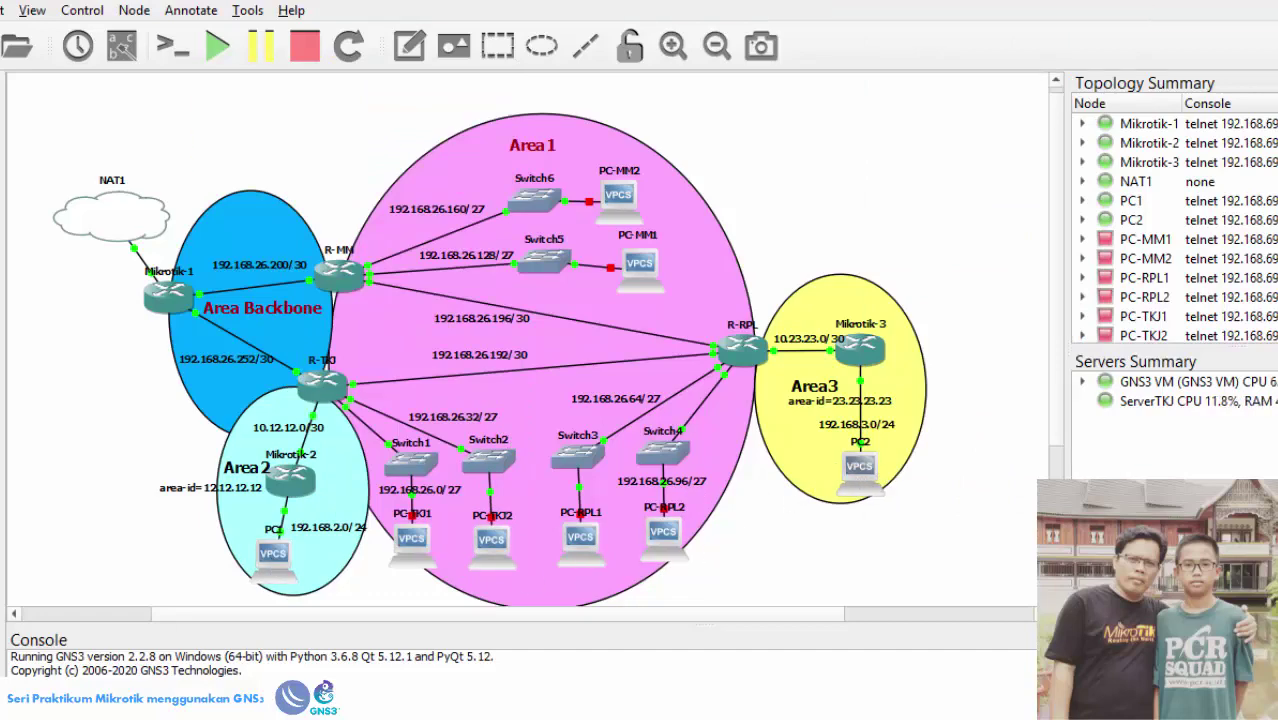
pyautogui.moveTo(621, 718)
pyautogui.click(621, 665)
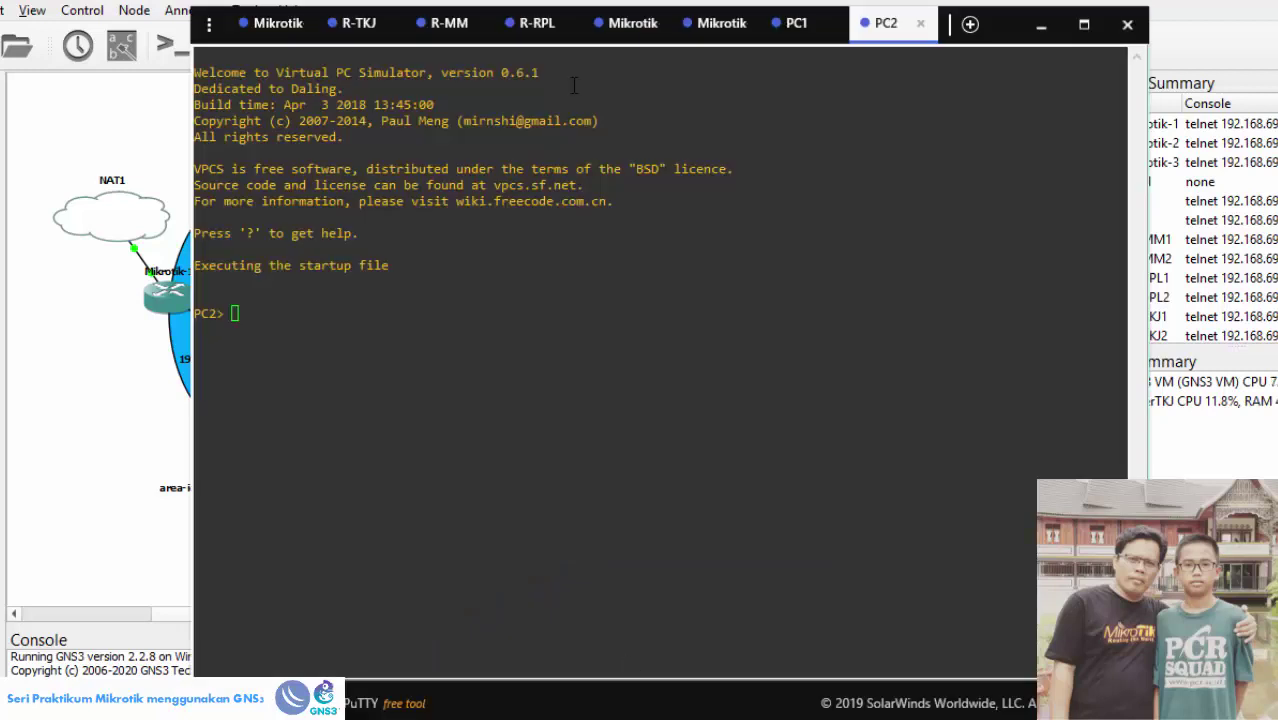
# Step: On PC1, set the IP address 192.168.2.1 with mask 255.255.255.0 and gateway 192.168.2.254, and show its IP configuration
pyautogui.click(795, 22)
pyautogui.write('ip ')
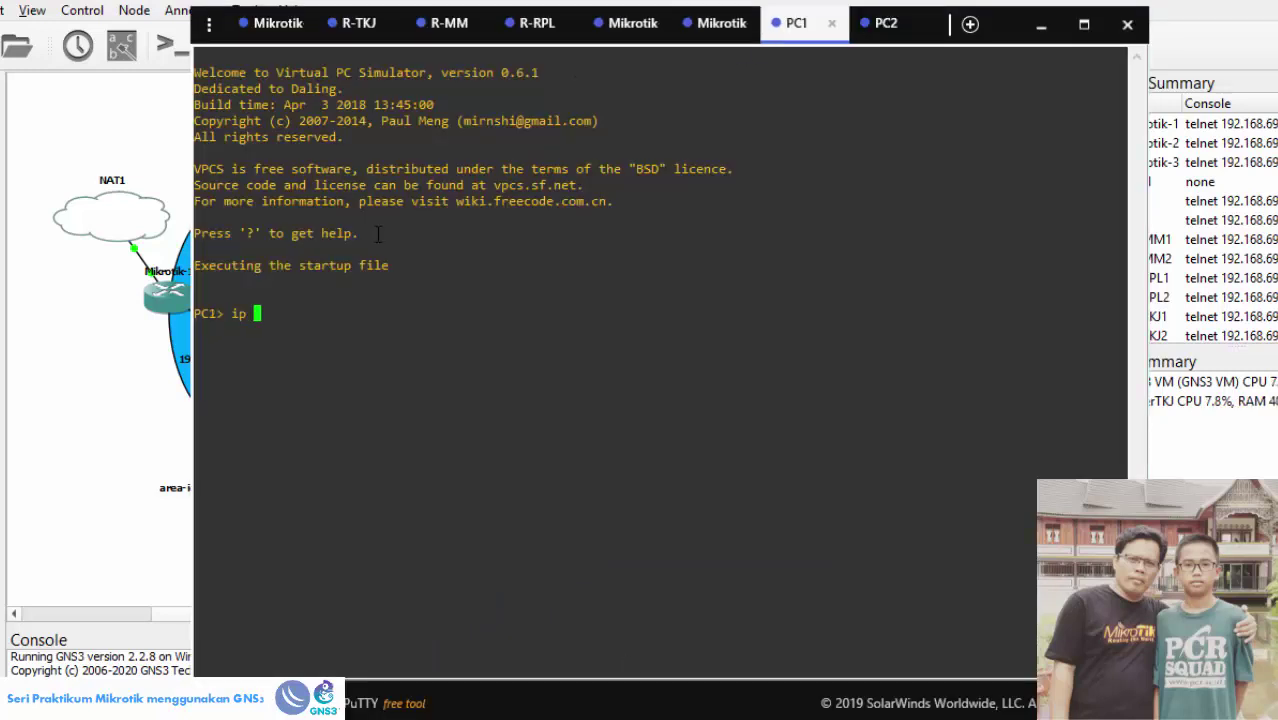
pyautogui.write('192.168.')
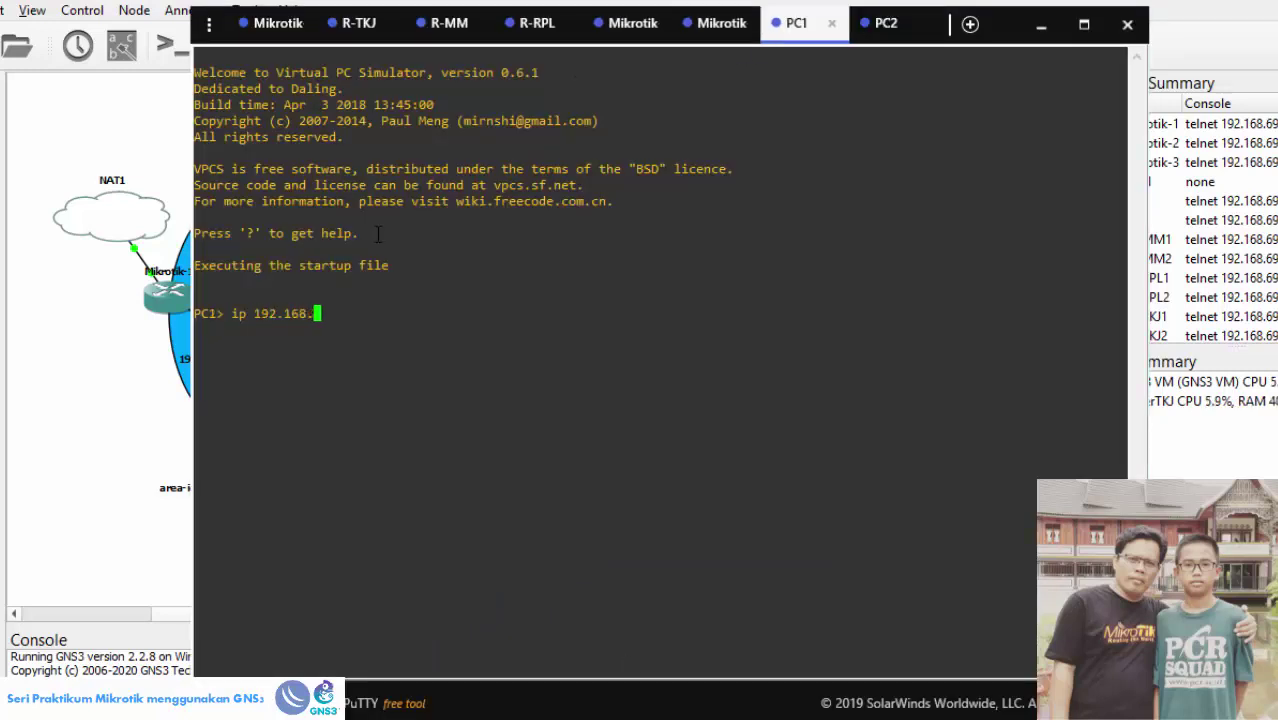
pyautogui.write('2.')
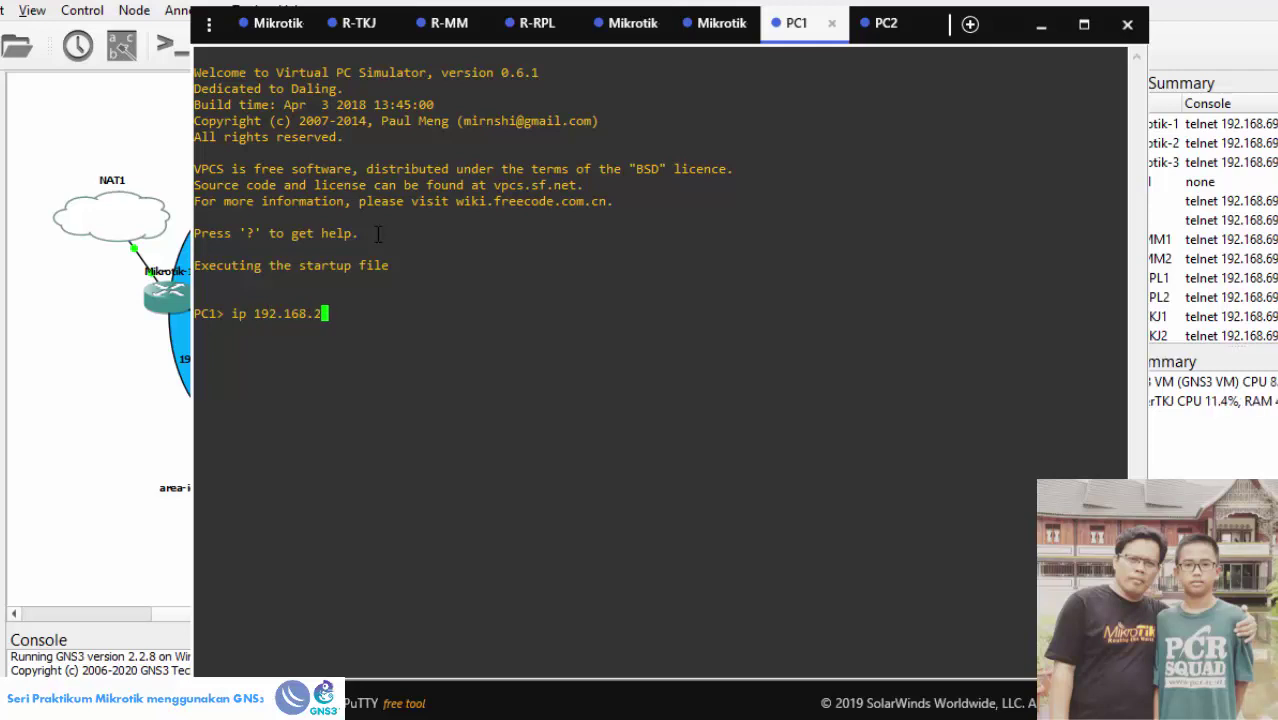
pyautogui.write('1 ')
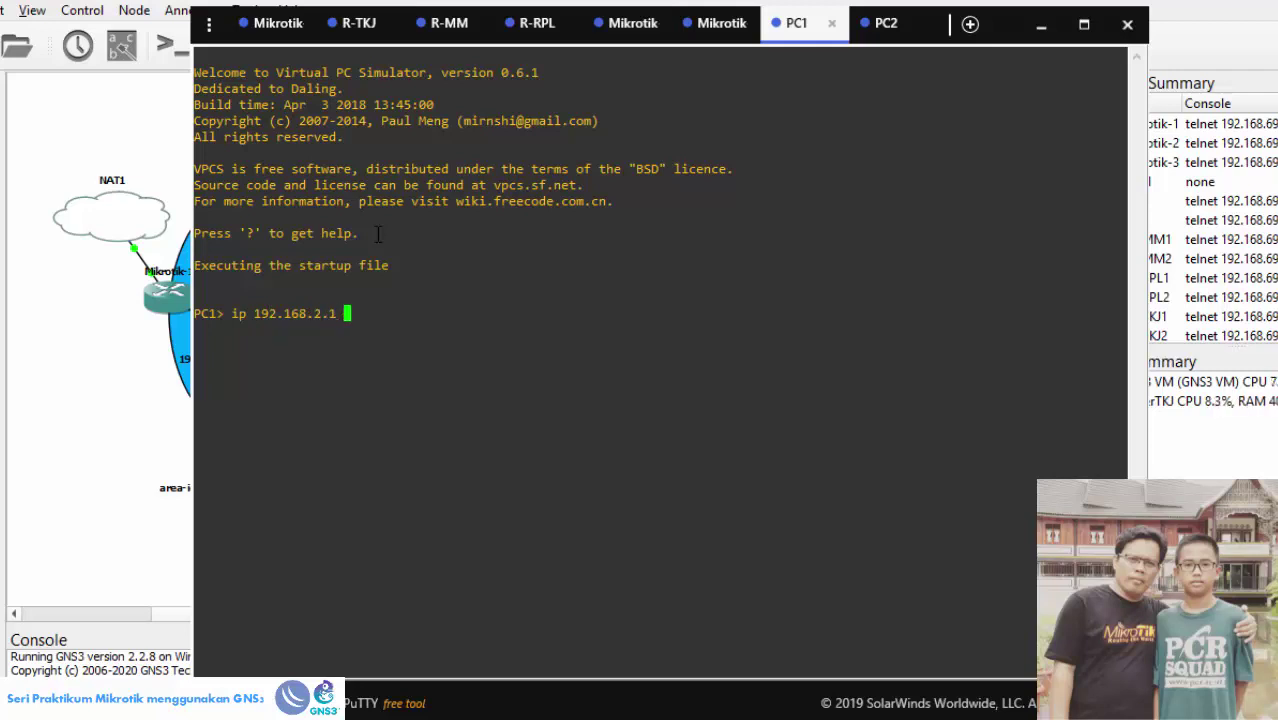
pyautogui.write('255.255.255.0')
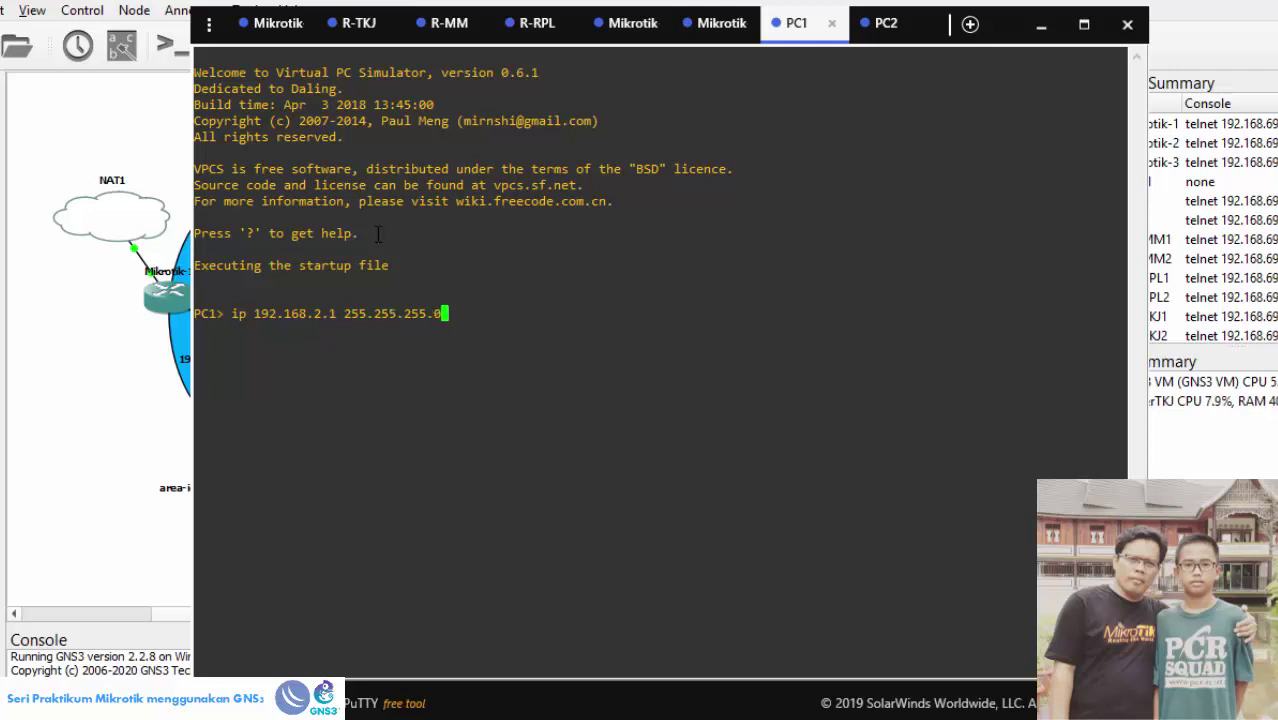
pyautogui.write(' 192.168.2.254')
pyautogui.press('Return')
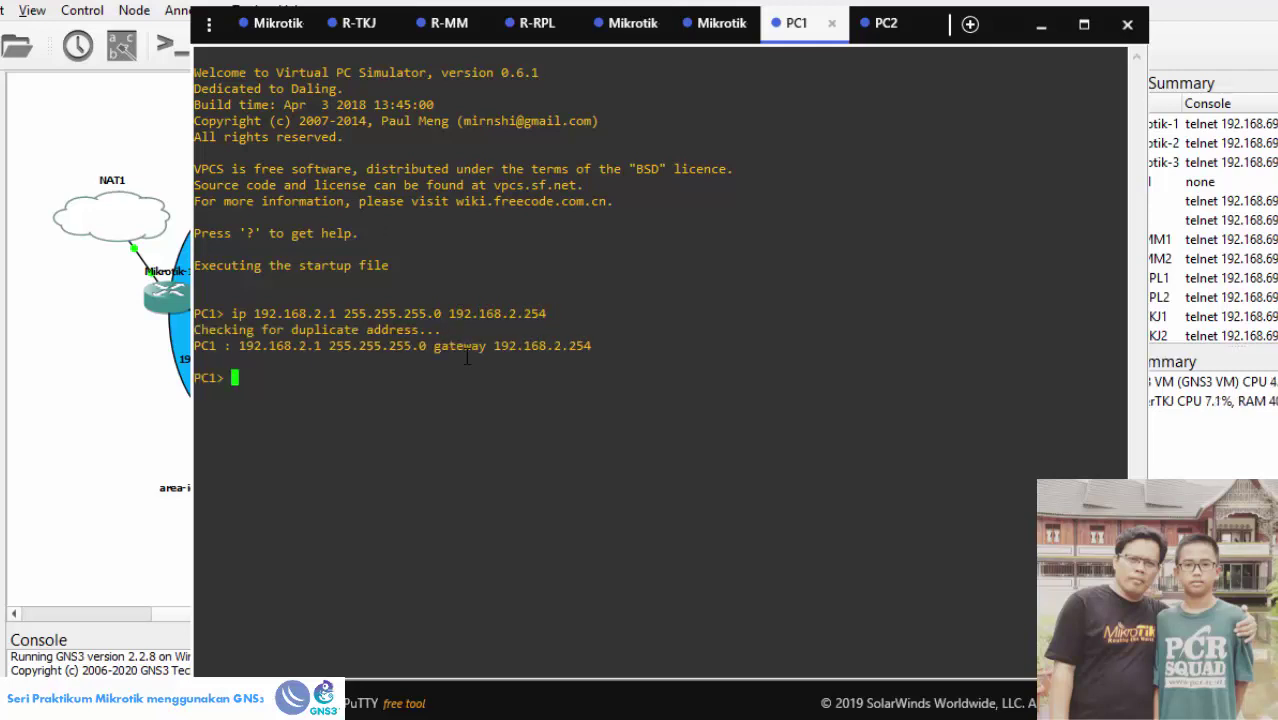
pyautogui.write('sh ip')
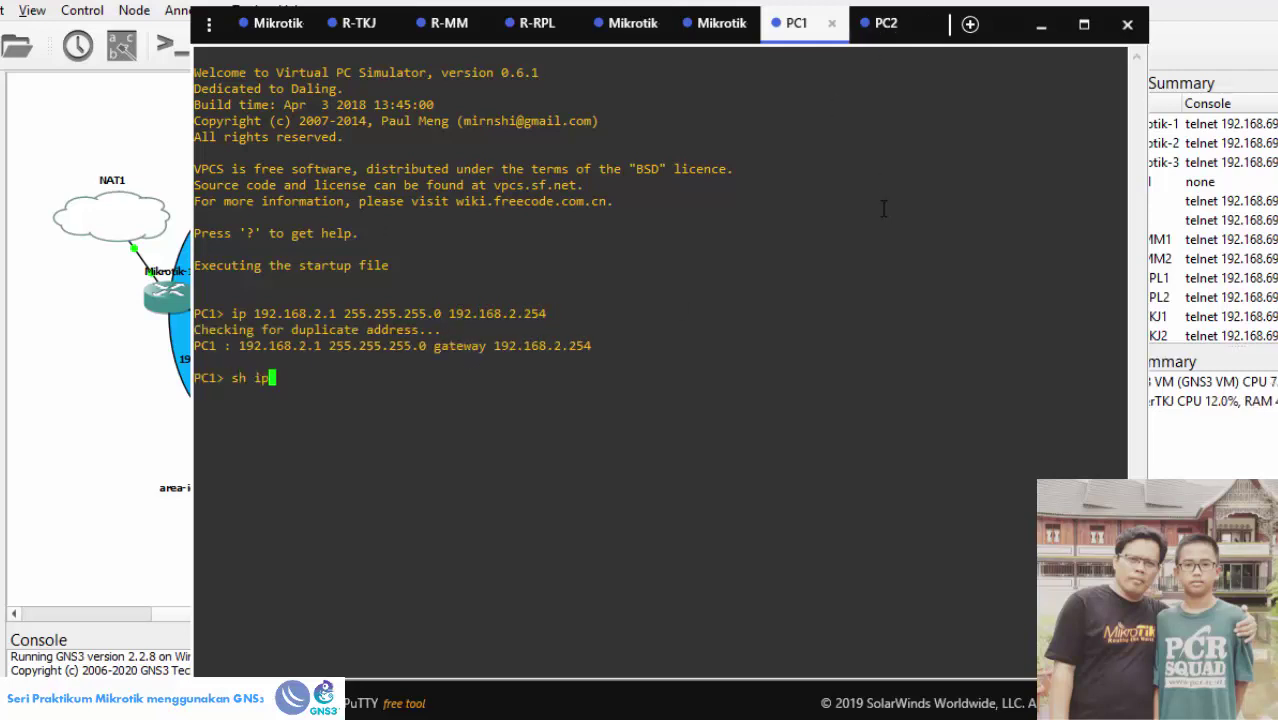
pyautogui.press('Return')
# Step: On PC2, set the IP address 192.168.3.1 with mask 255.255.255.0 and gateway 192.168.3.254, and show its IP configuration
pyautogui.click(886, 23)
pyautogui.write('ip 192')
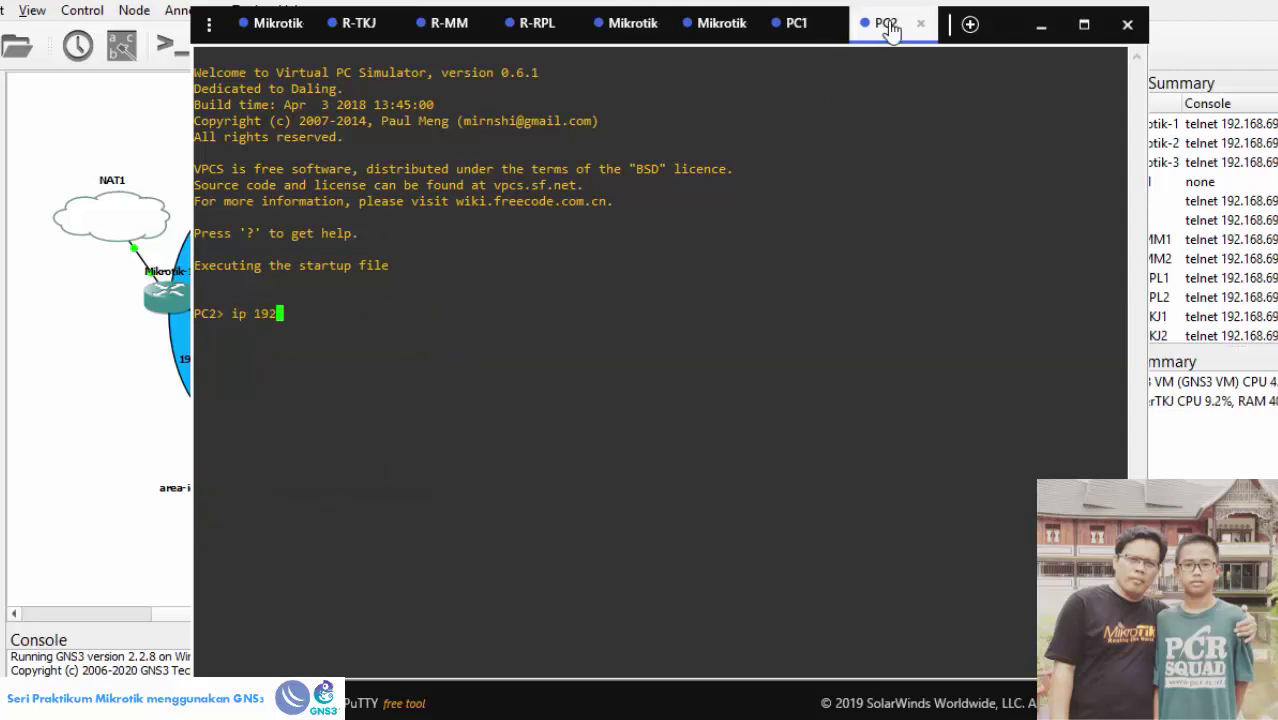
pyautogui.write('.168.3.1')
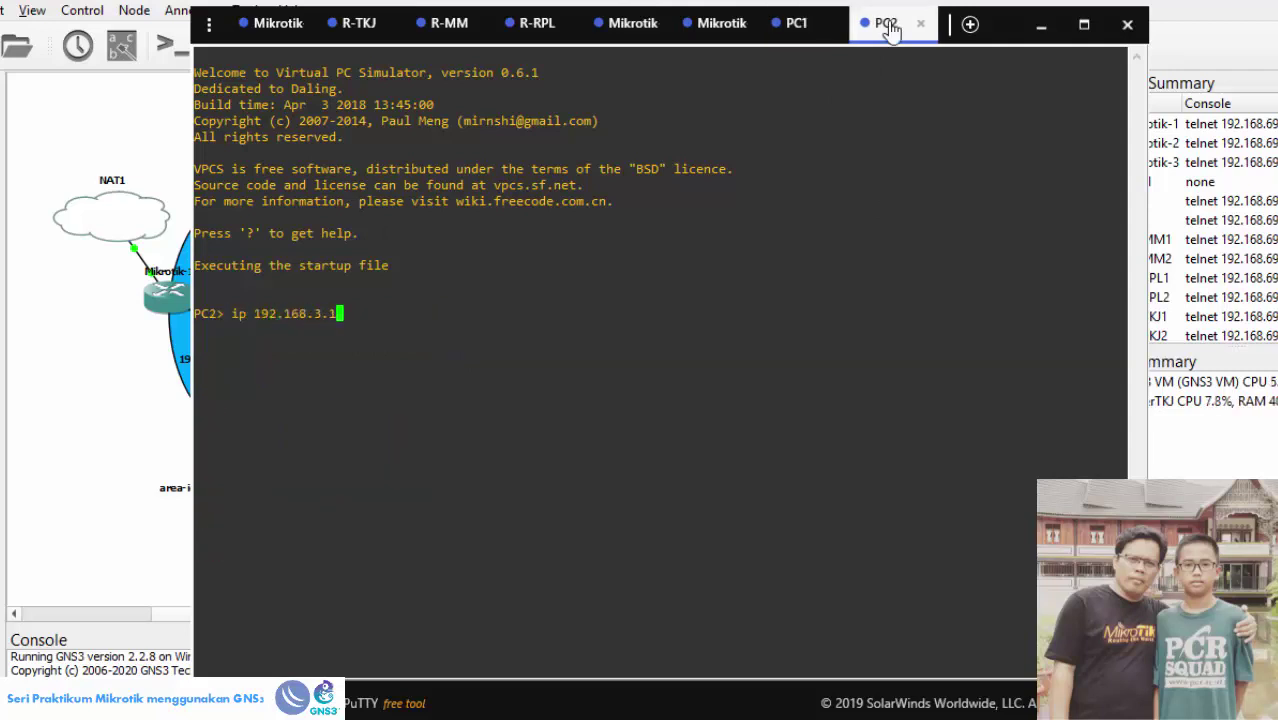
pyautogui.write(' 255.255.255')
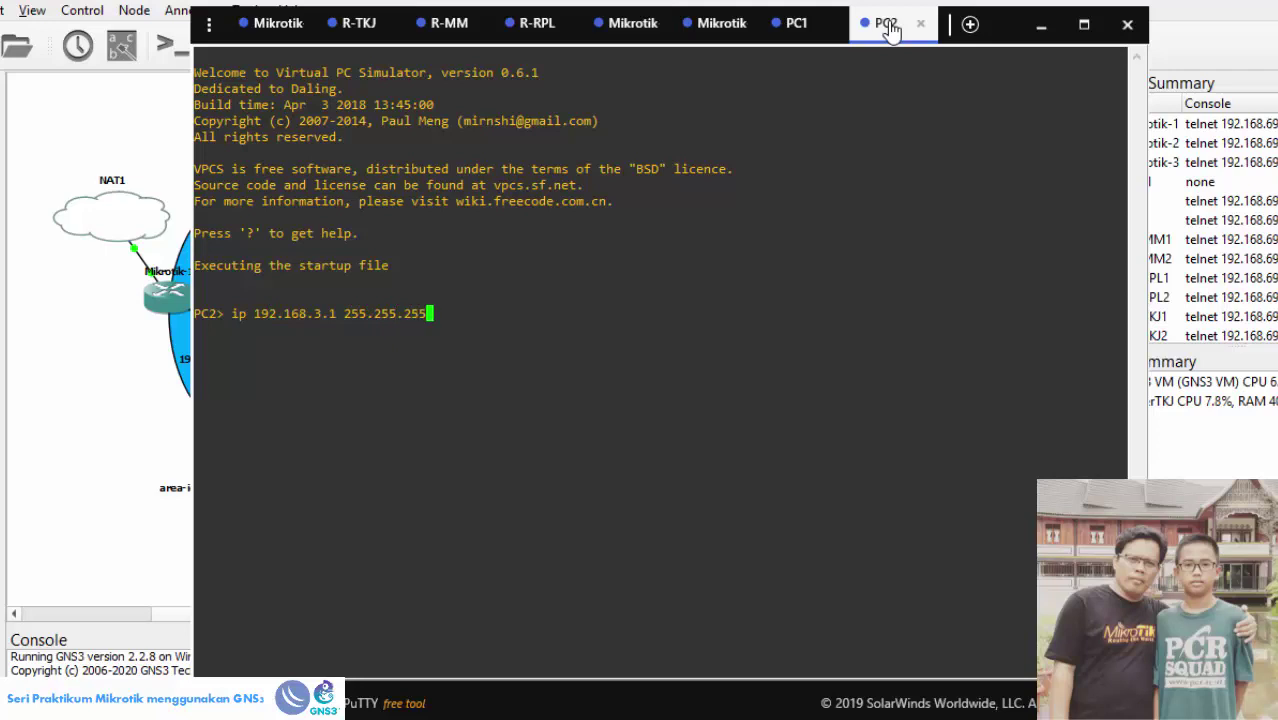
pyautogui.write('.255.0 192.168.')
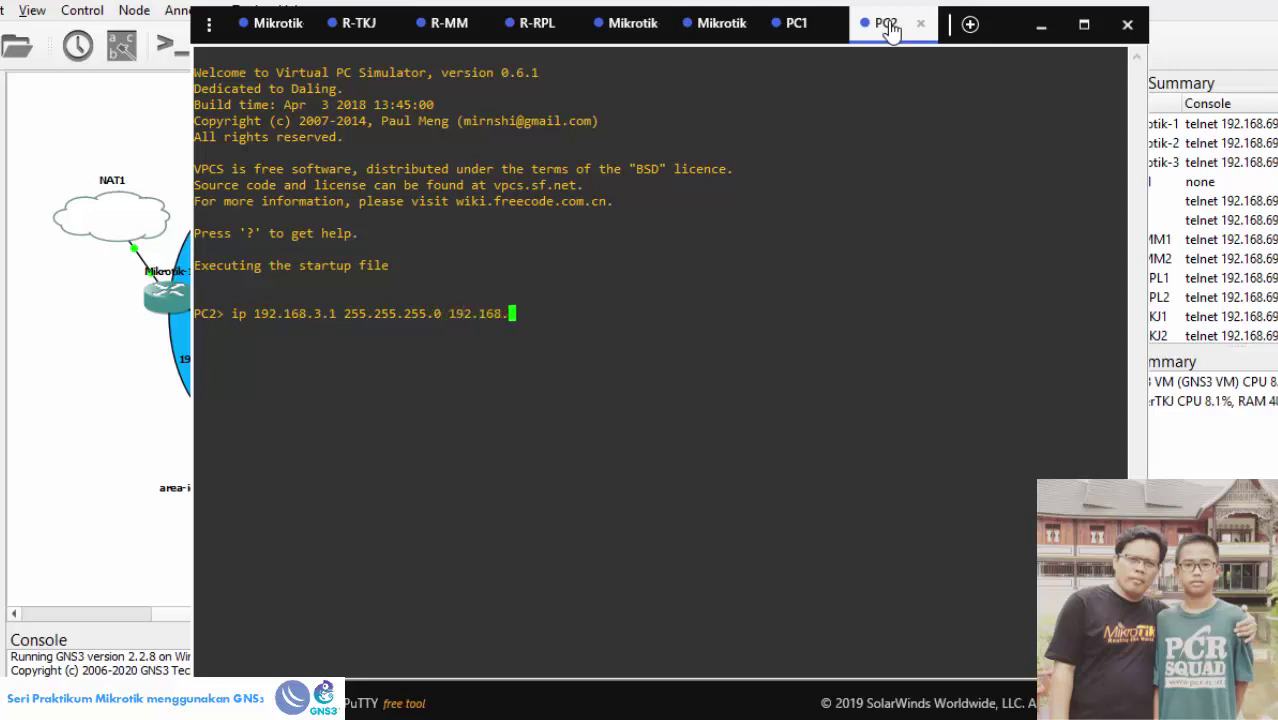
pyautogui.write('3.254')
pyautogui.press('Return')
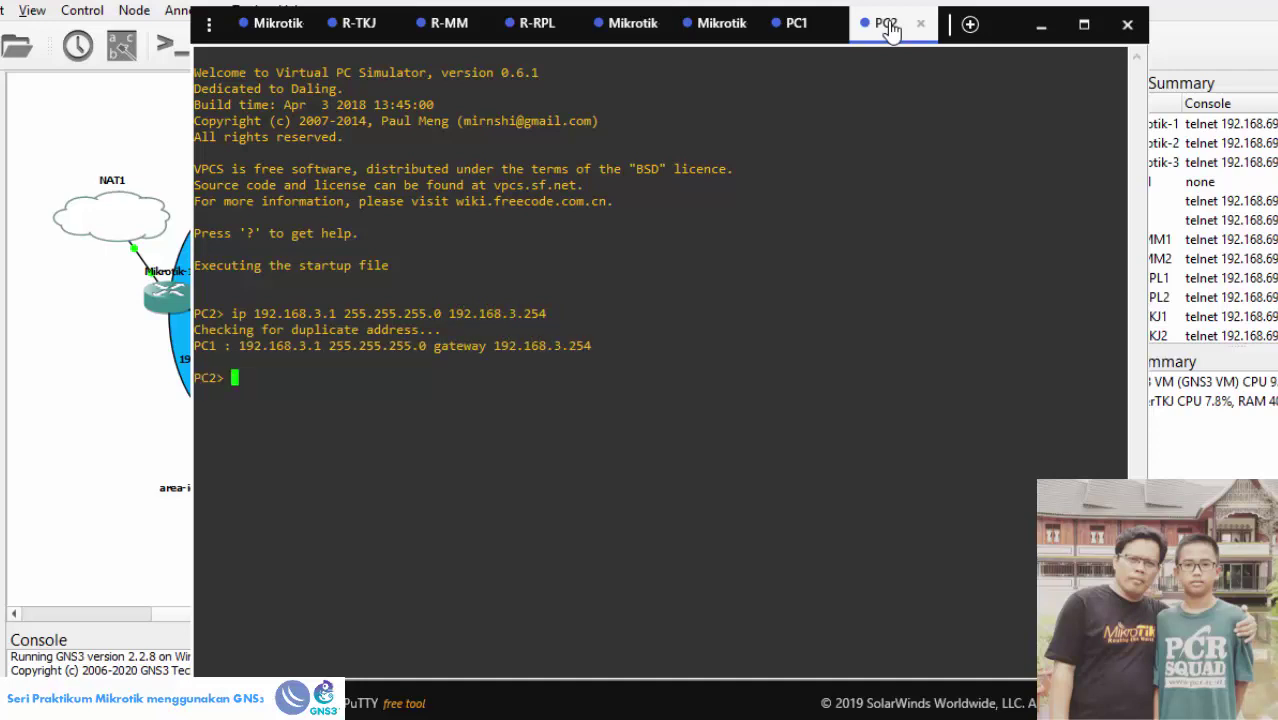
pyautogui.write('ip')
pyautogui.press('Return')
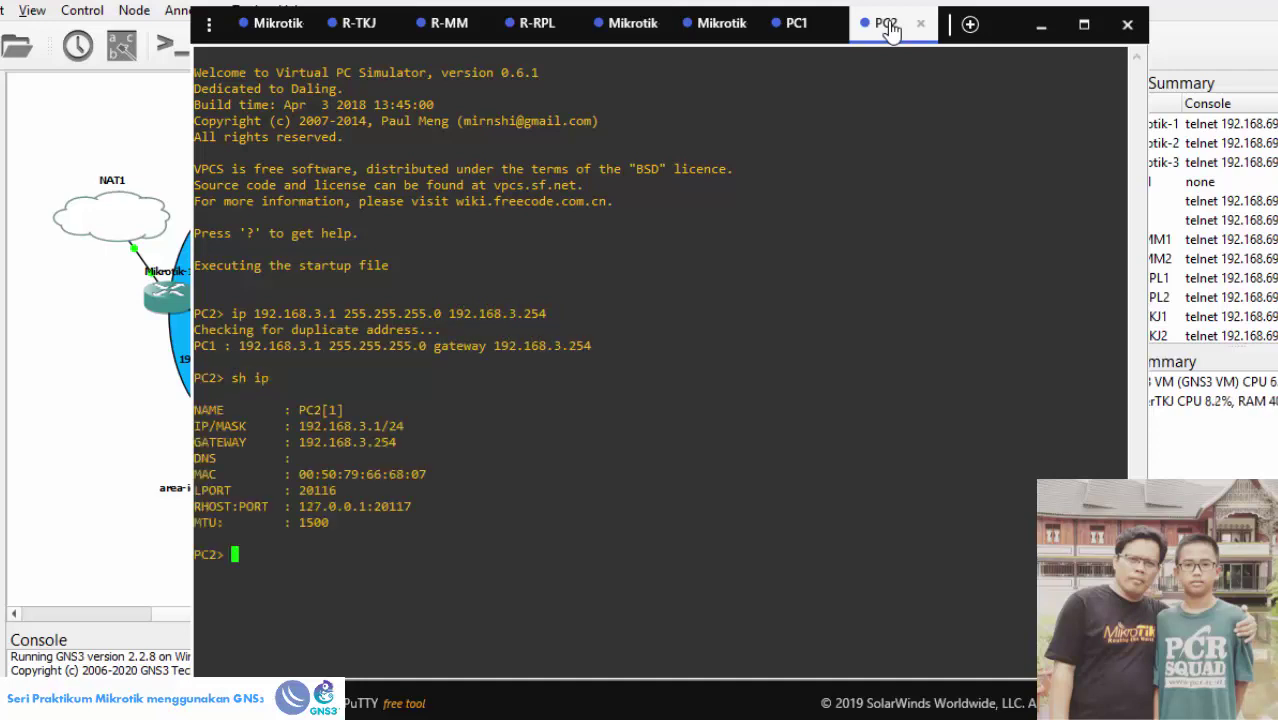
# Step: Ping PC2 at 192.168.3.1 from PC1 to test connectivity between area2 and area3, stopping it after a few replies
pyautogui.click(786, 40)
pyautogui.write('p 192.')
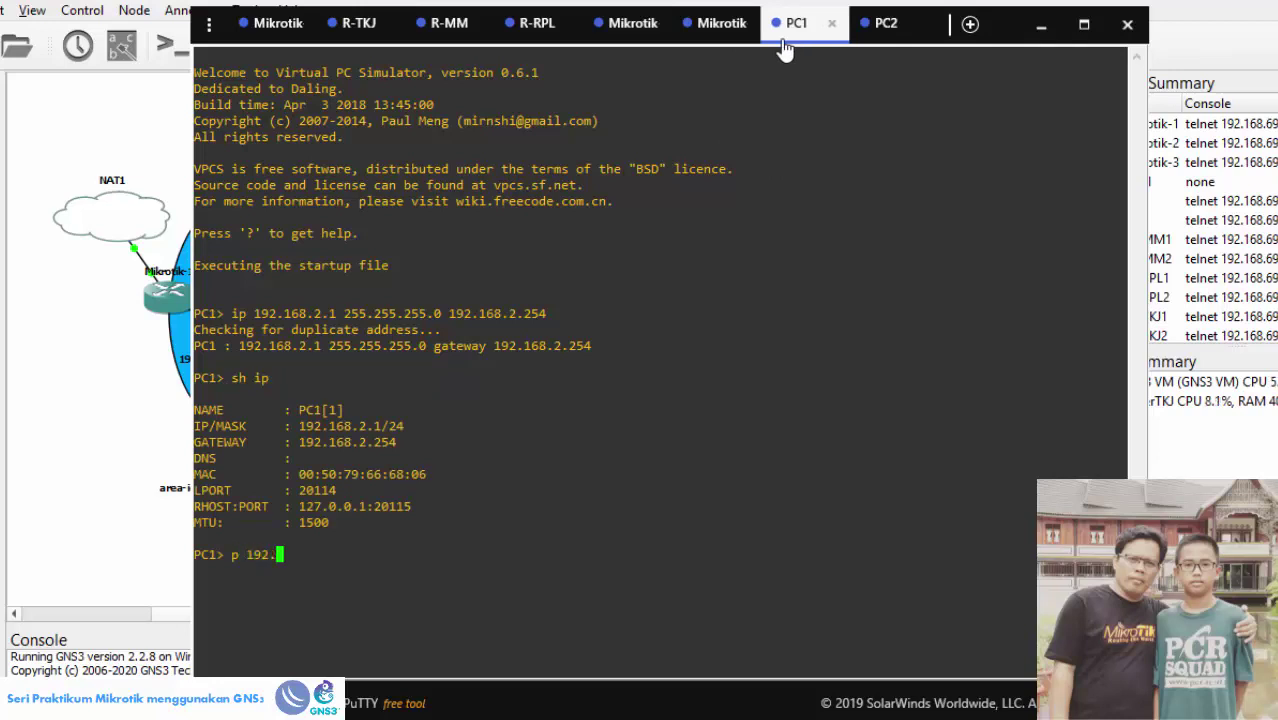
pyautogui.write('168.3.1')
pyautogui.press('Return')
pyautogui.hotkey('ctrl', 'c')
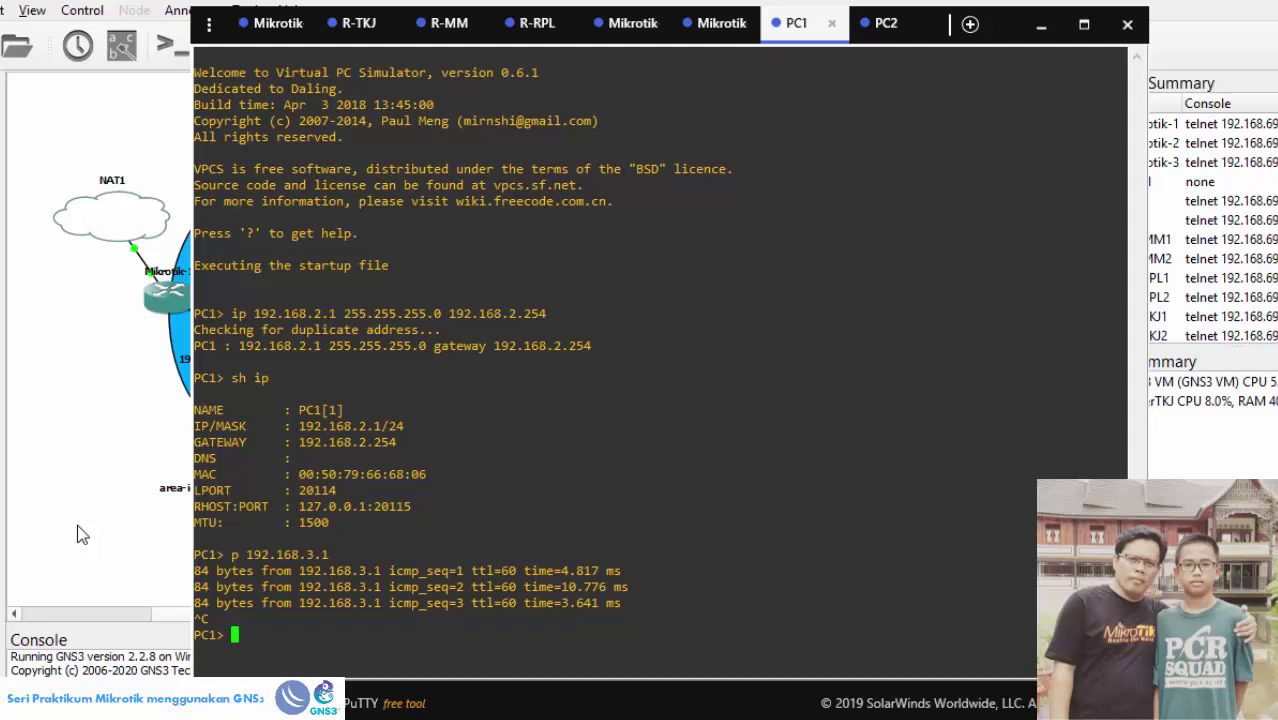
# Step: Stop all nodes in the lab02-static-route topology and quit GNS3
pyautogui.click(82, 535)
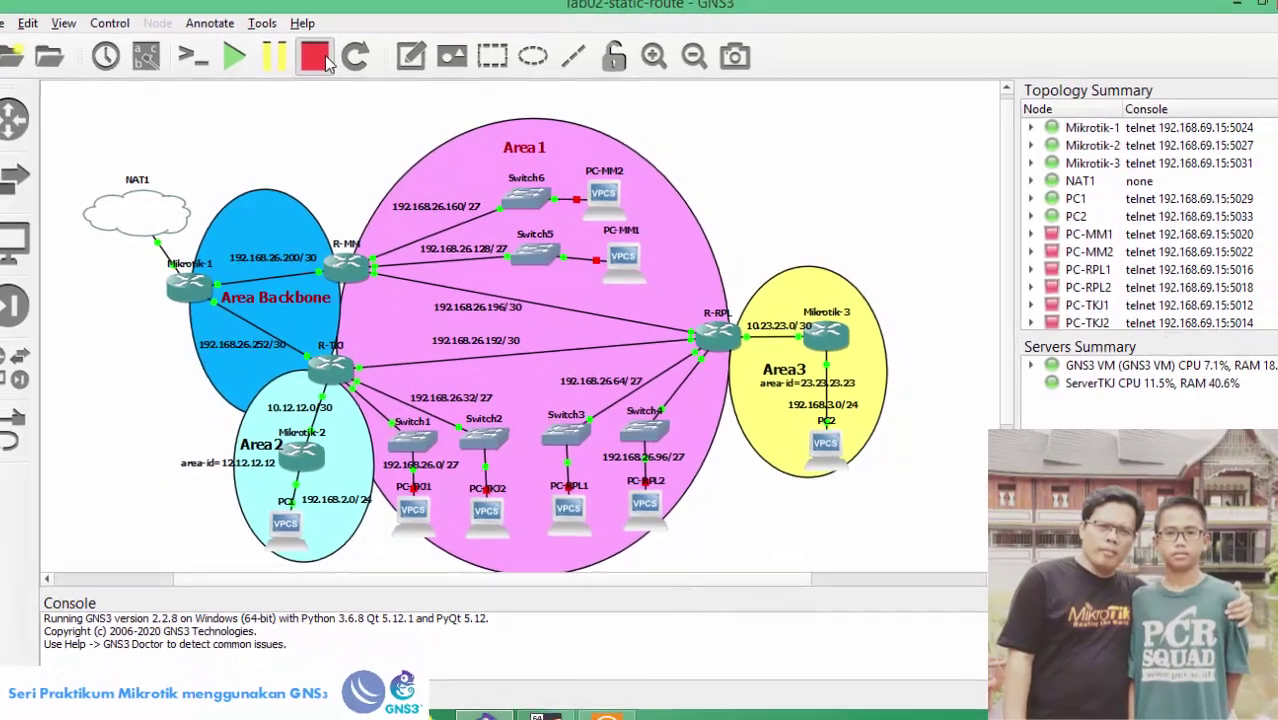
pyautogui.click(318, 58)
pyautogui.click(17, 31)
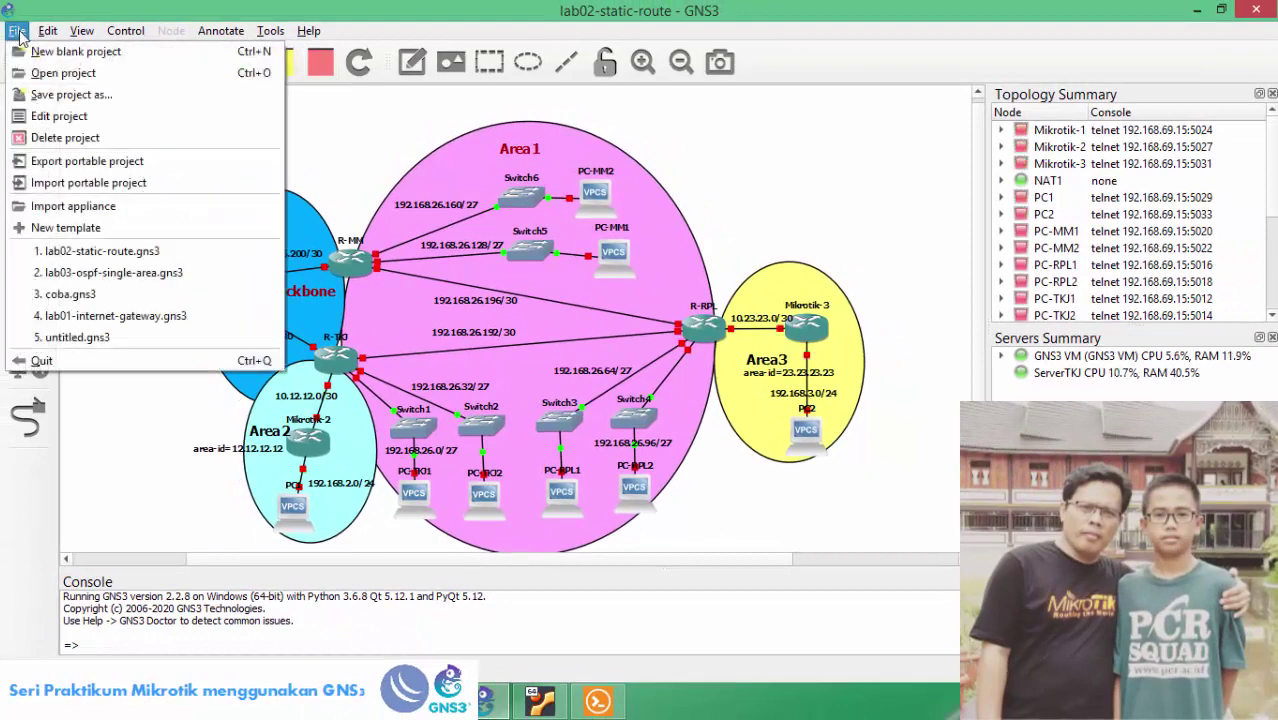
pyautogui.click(40, 360)
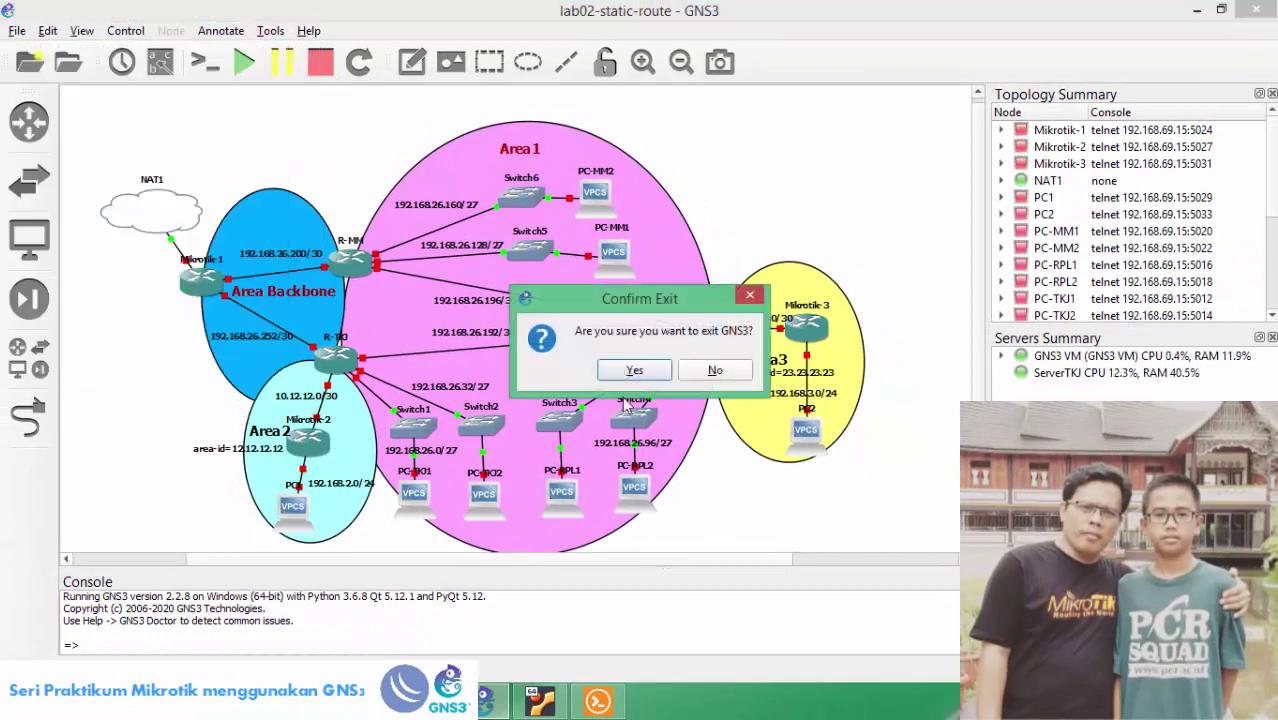
pyautogui.click(636, 370)
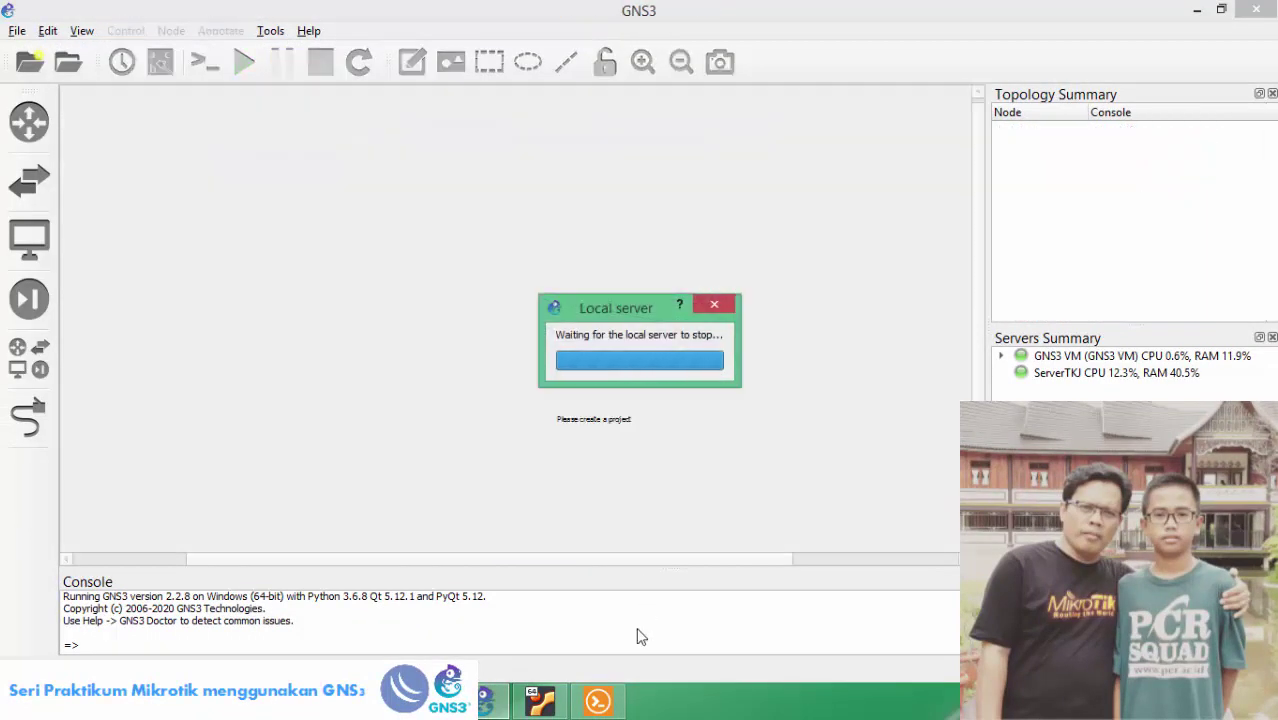
pyautogui.moveTo(610, 712)
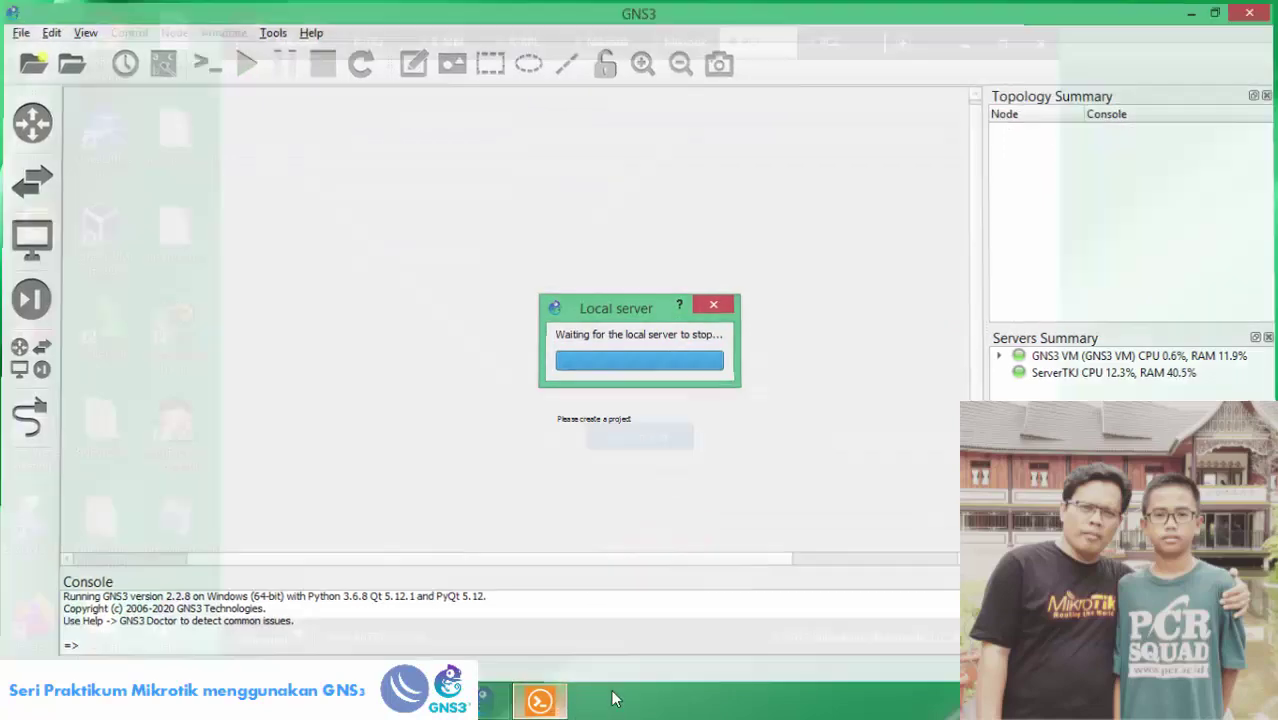